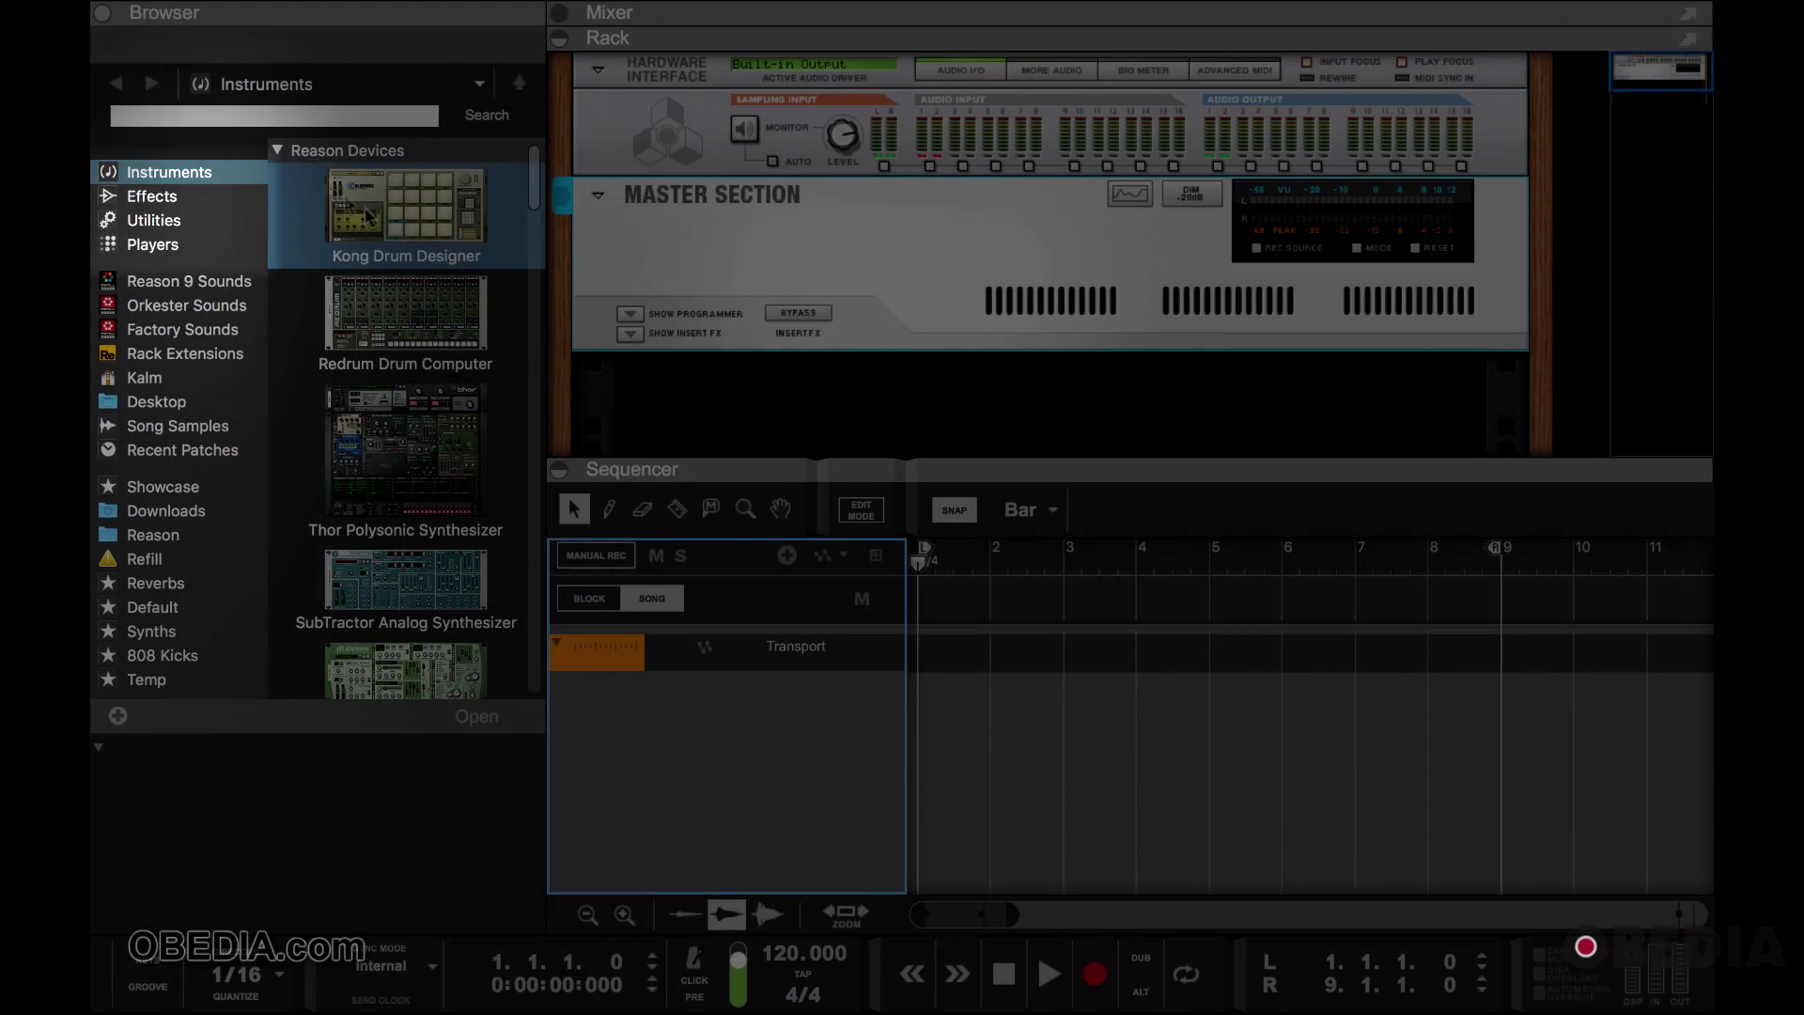
Select Redrum Drum Computer in the instrument list and check the rack's device-creation options.
click(474, 318)
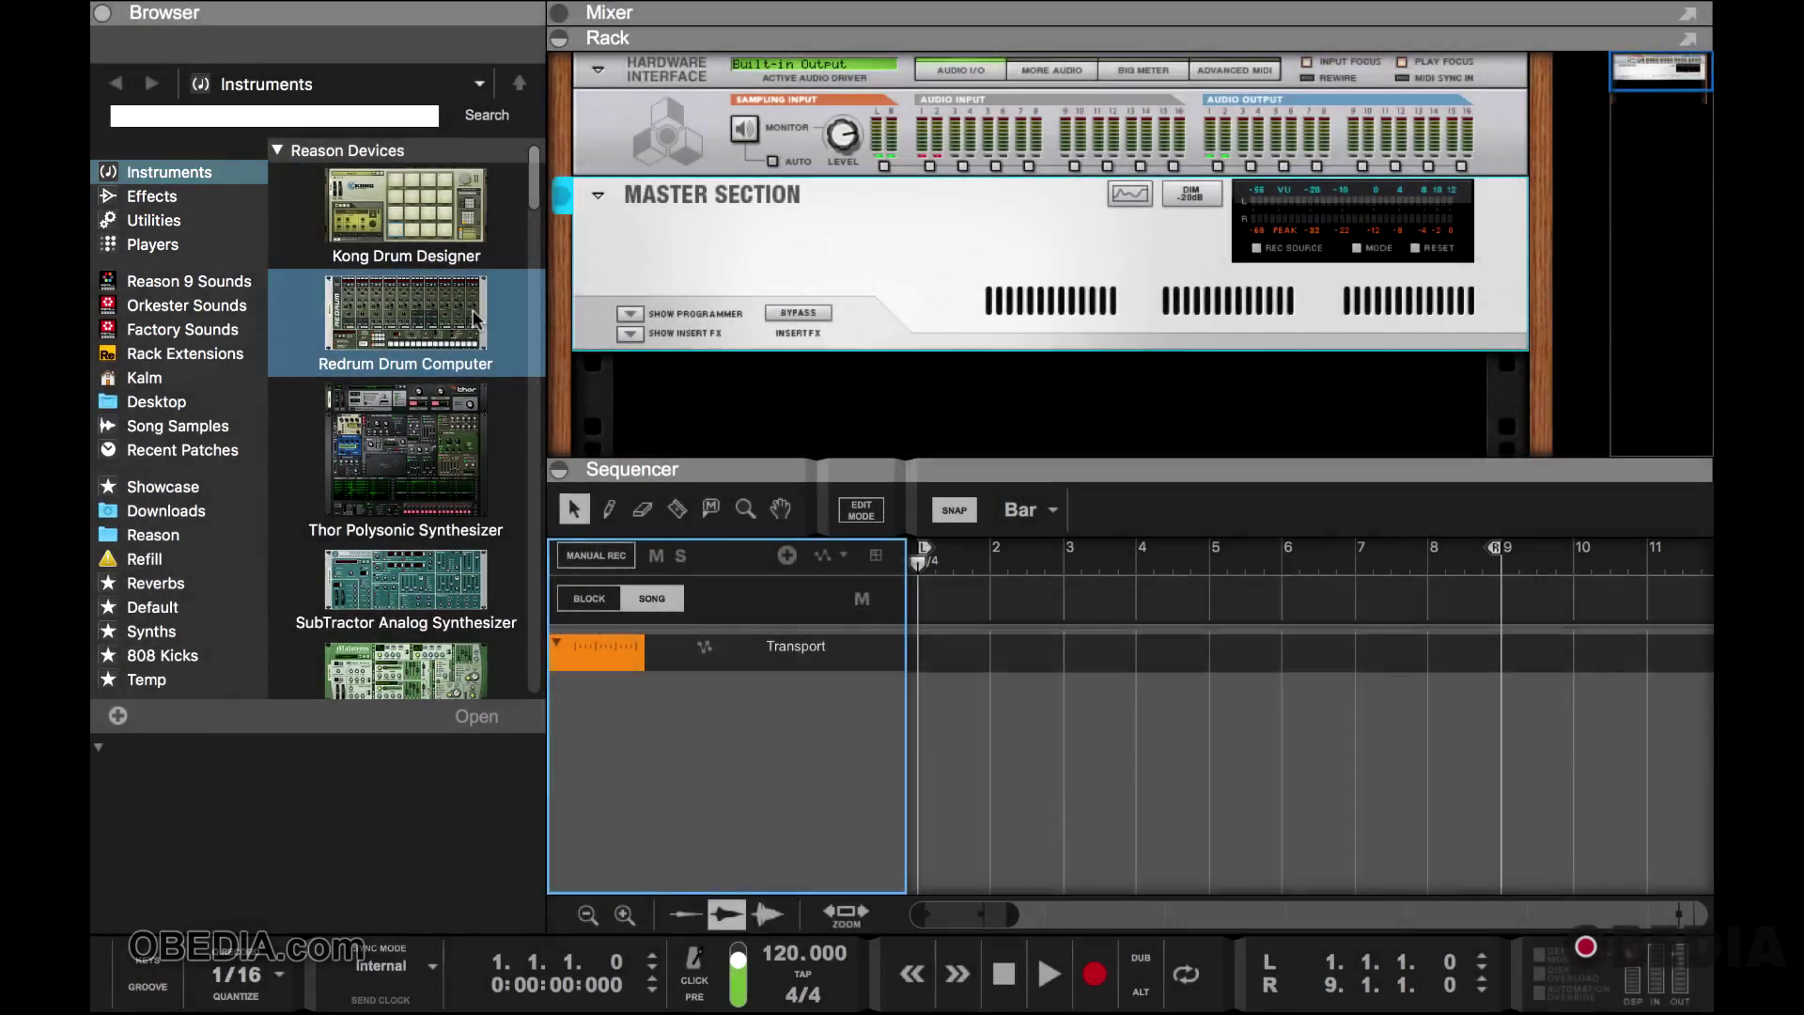
right_click(643, 380)
mouse_move(737, 567)
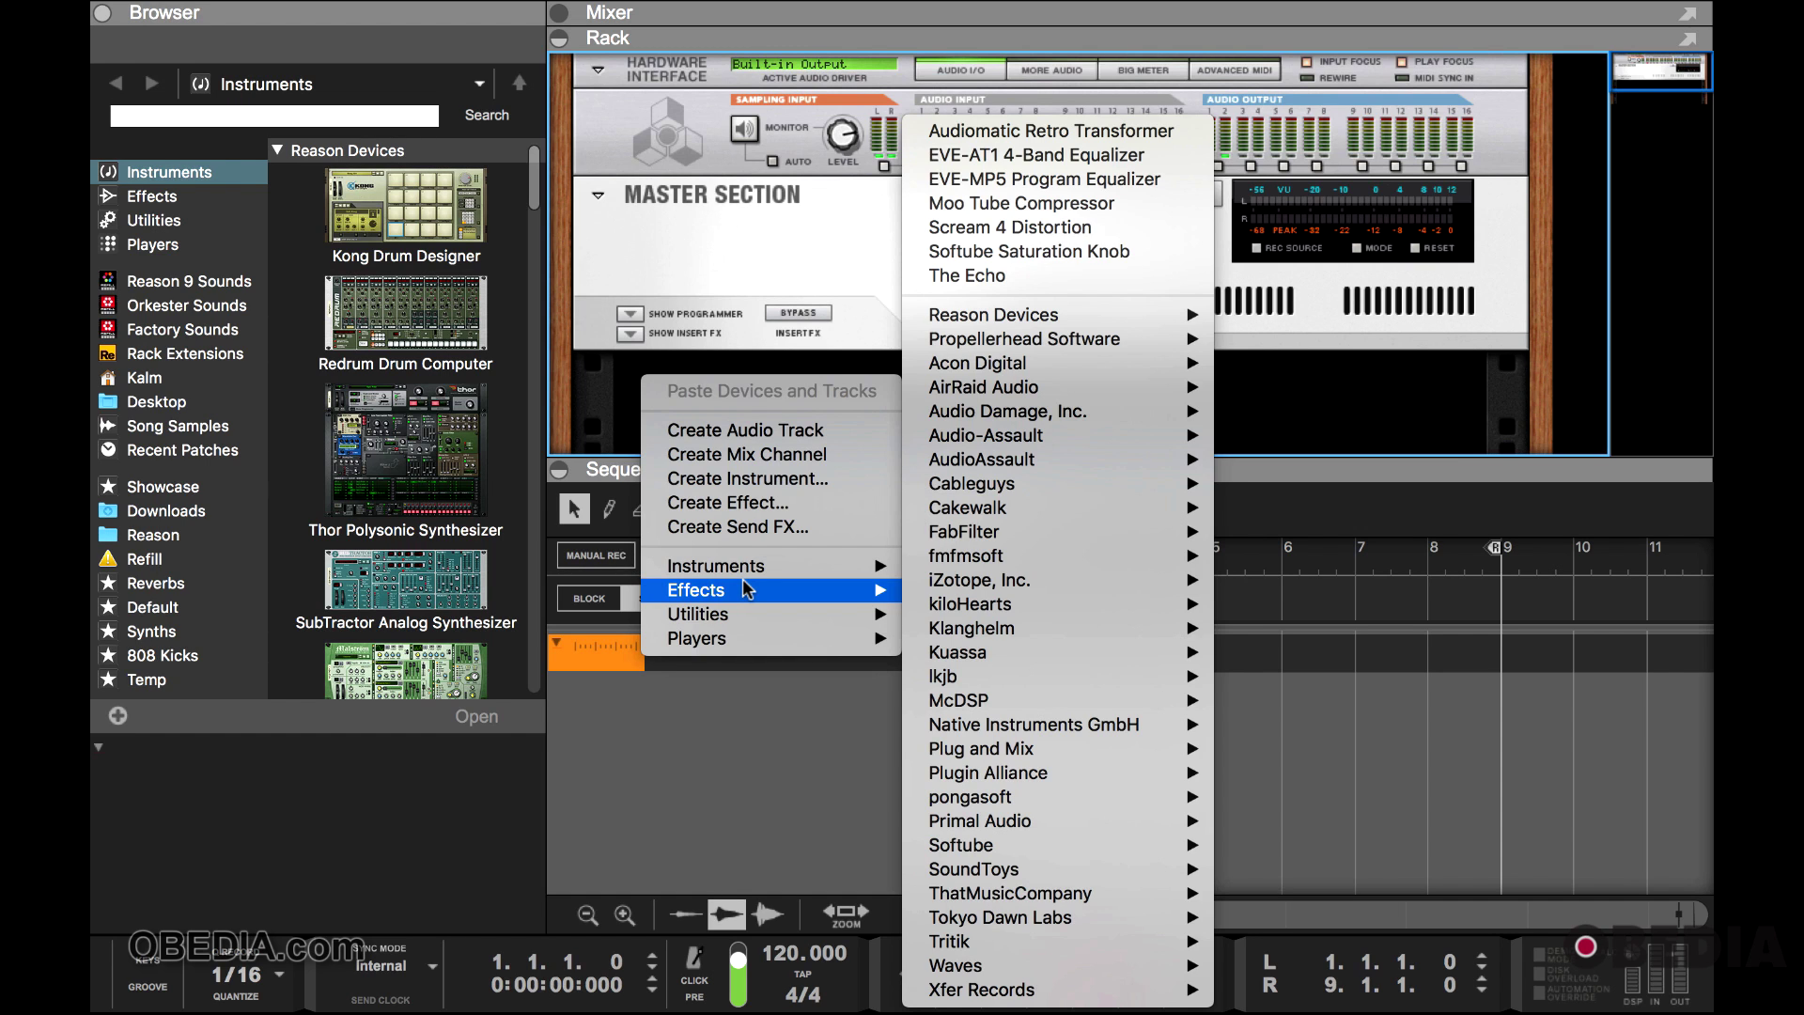
click(595, 412)
Arrow down from Kong Drum Designer to Xfer Records Serum and drag it into the rack.
click(310, 218)
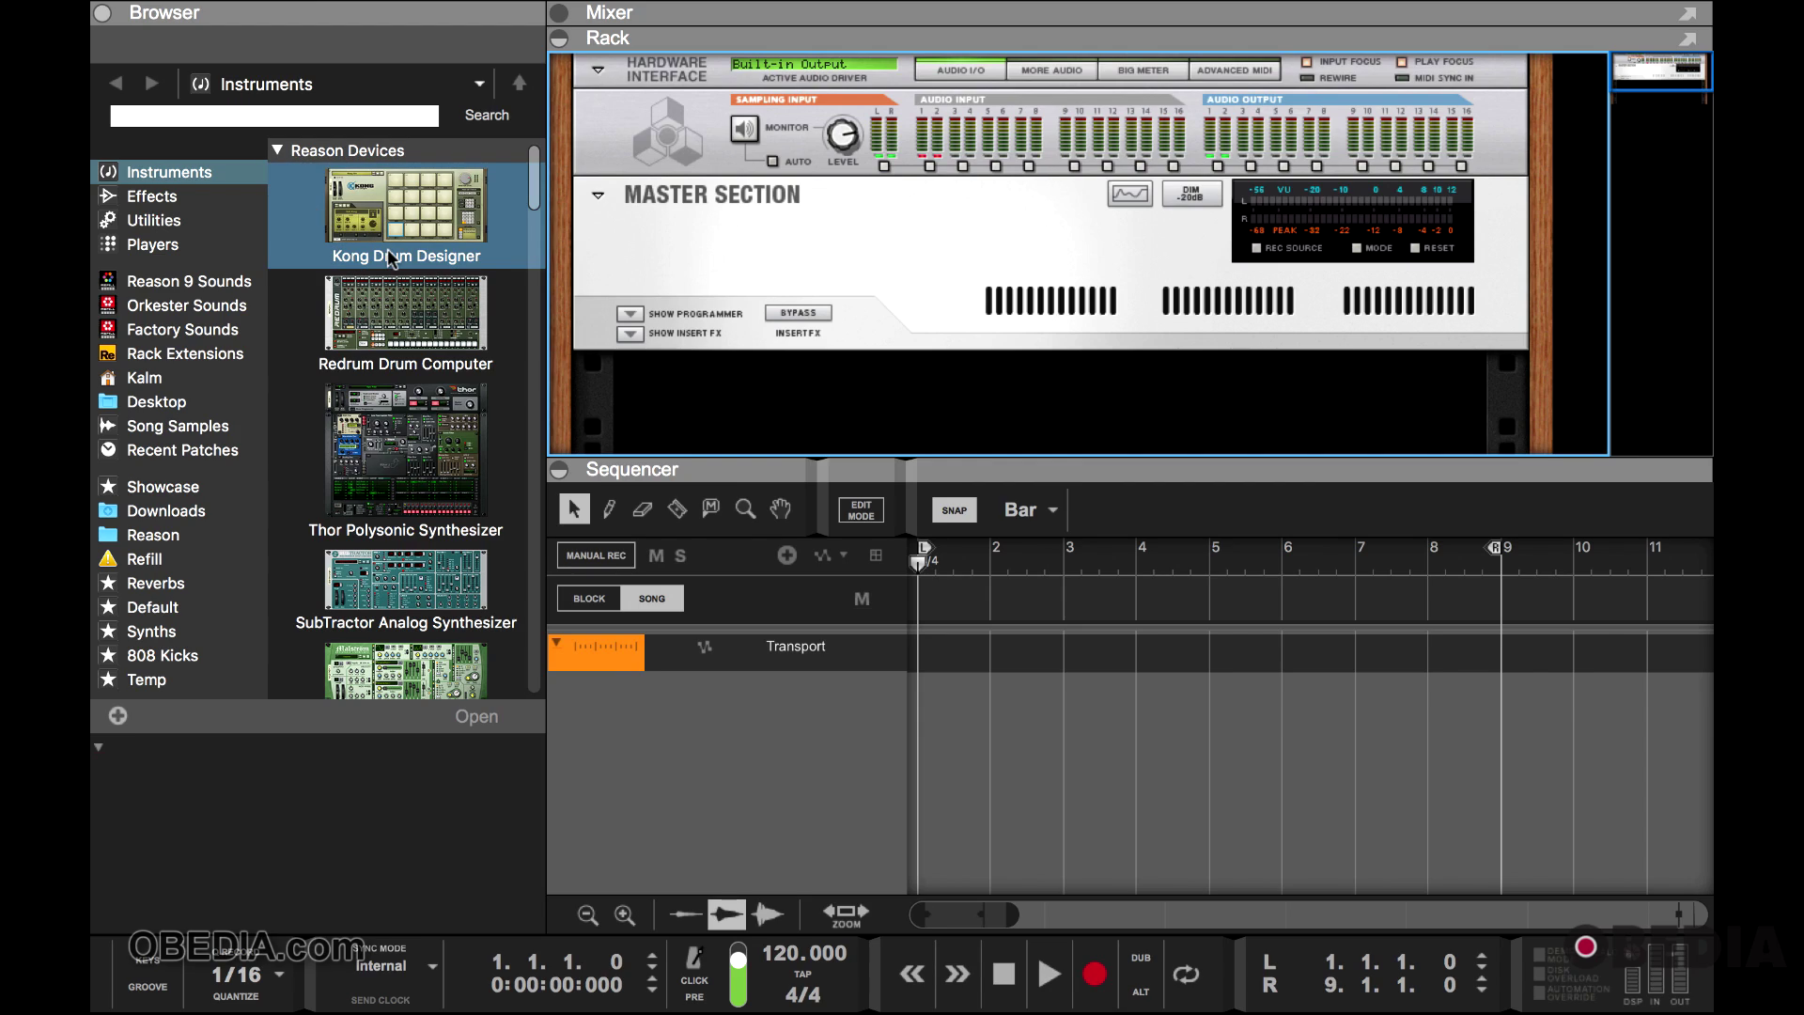
key(Down)
key(Down)
key(Down)
key(Down)
key(Down)
key(Down)
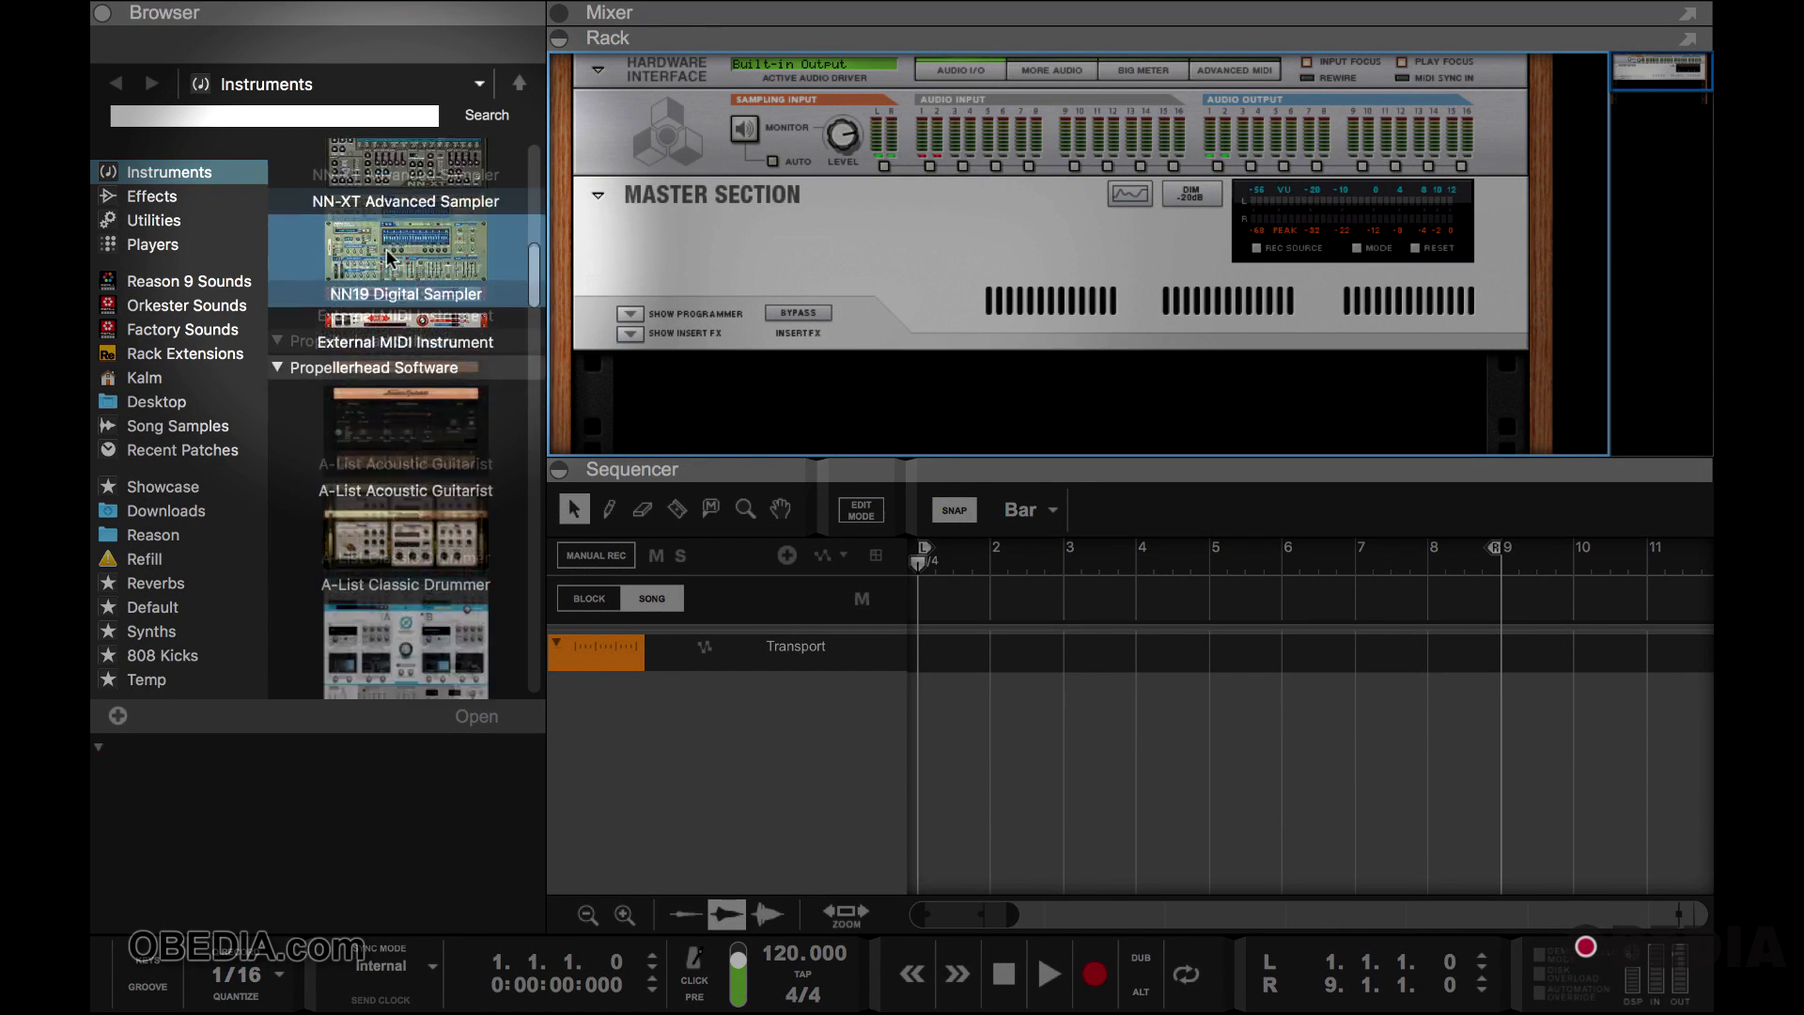
key(Down)
key(Down)
key(Down)
key(Down)
key(Down)
key(Down)
key(Down)
key(Down)
key(Down)
key(Down)
key(Down)
key(Down)
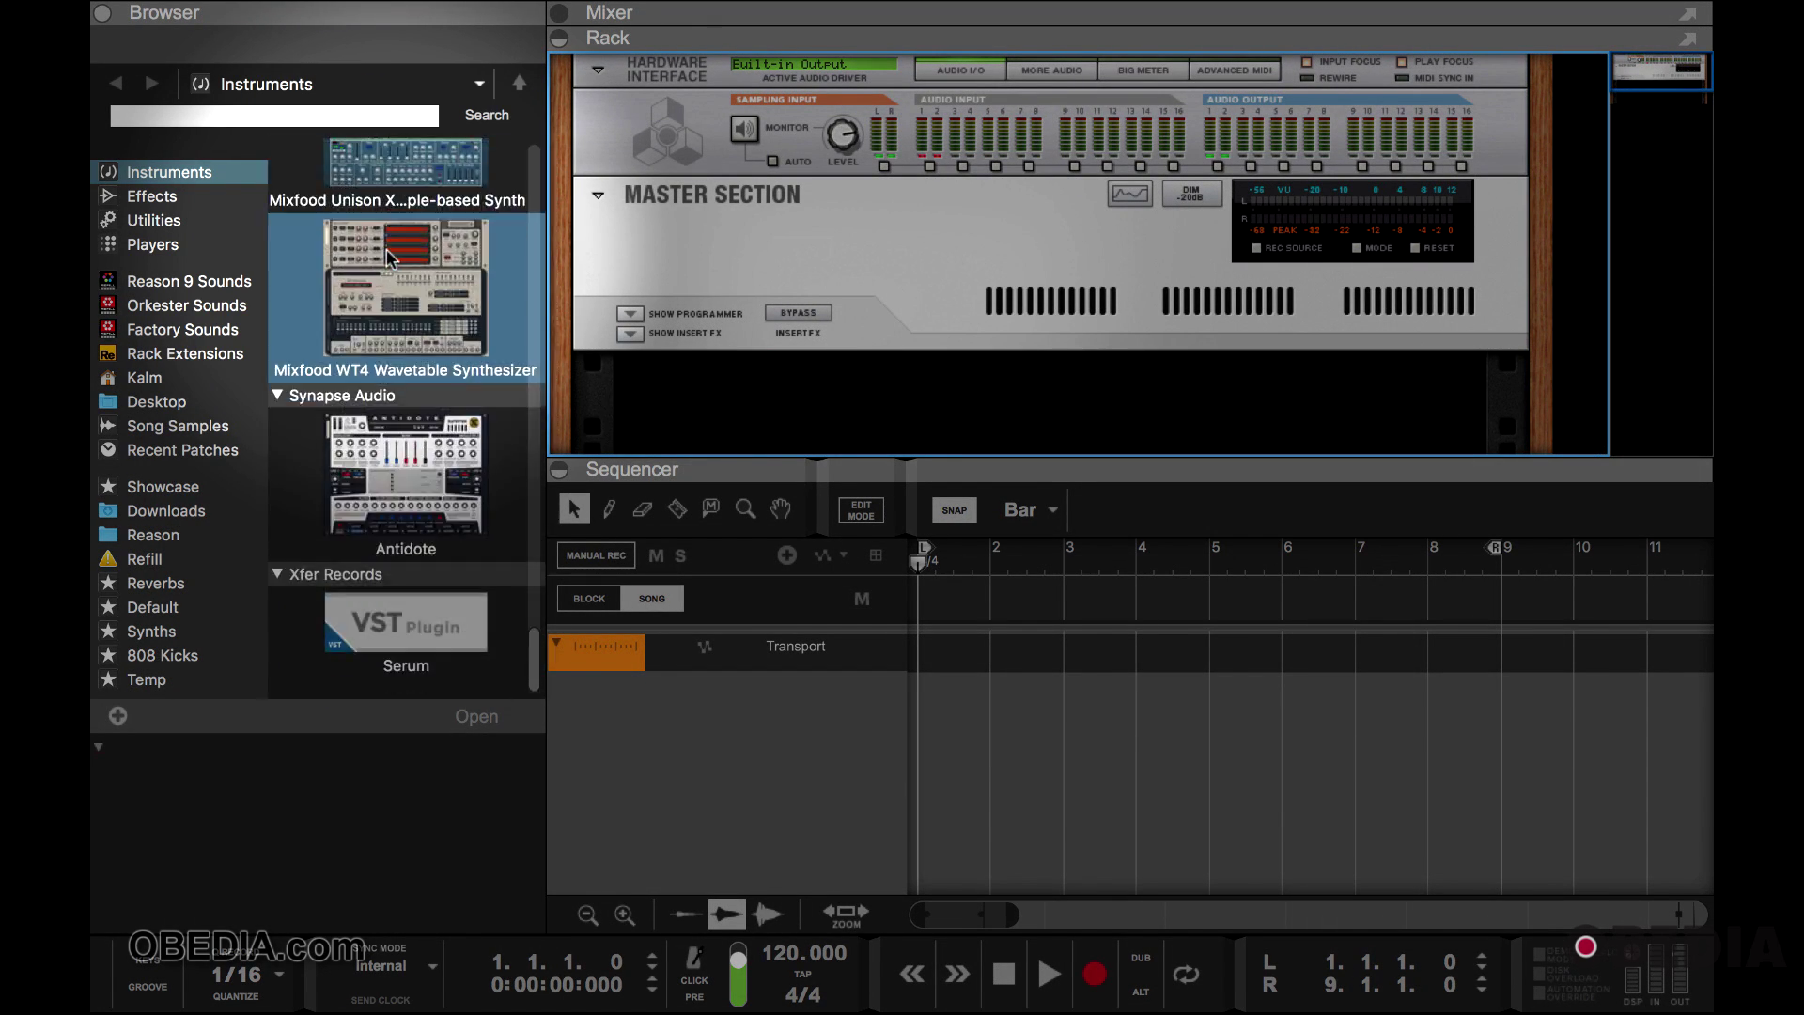
drag(406, 625, 1047, 350)
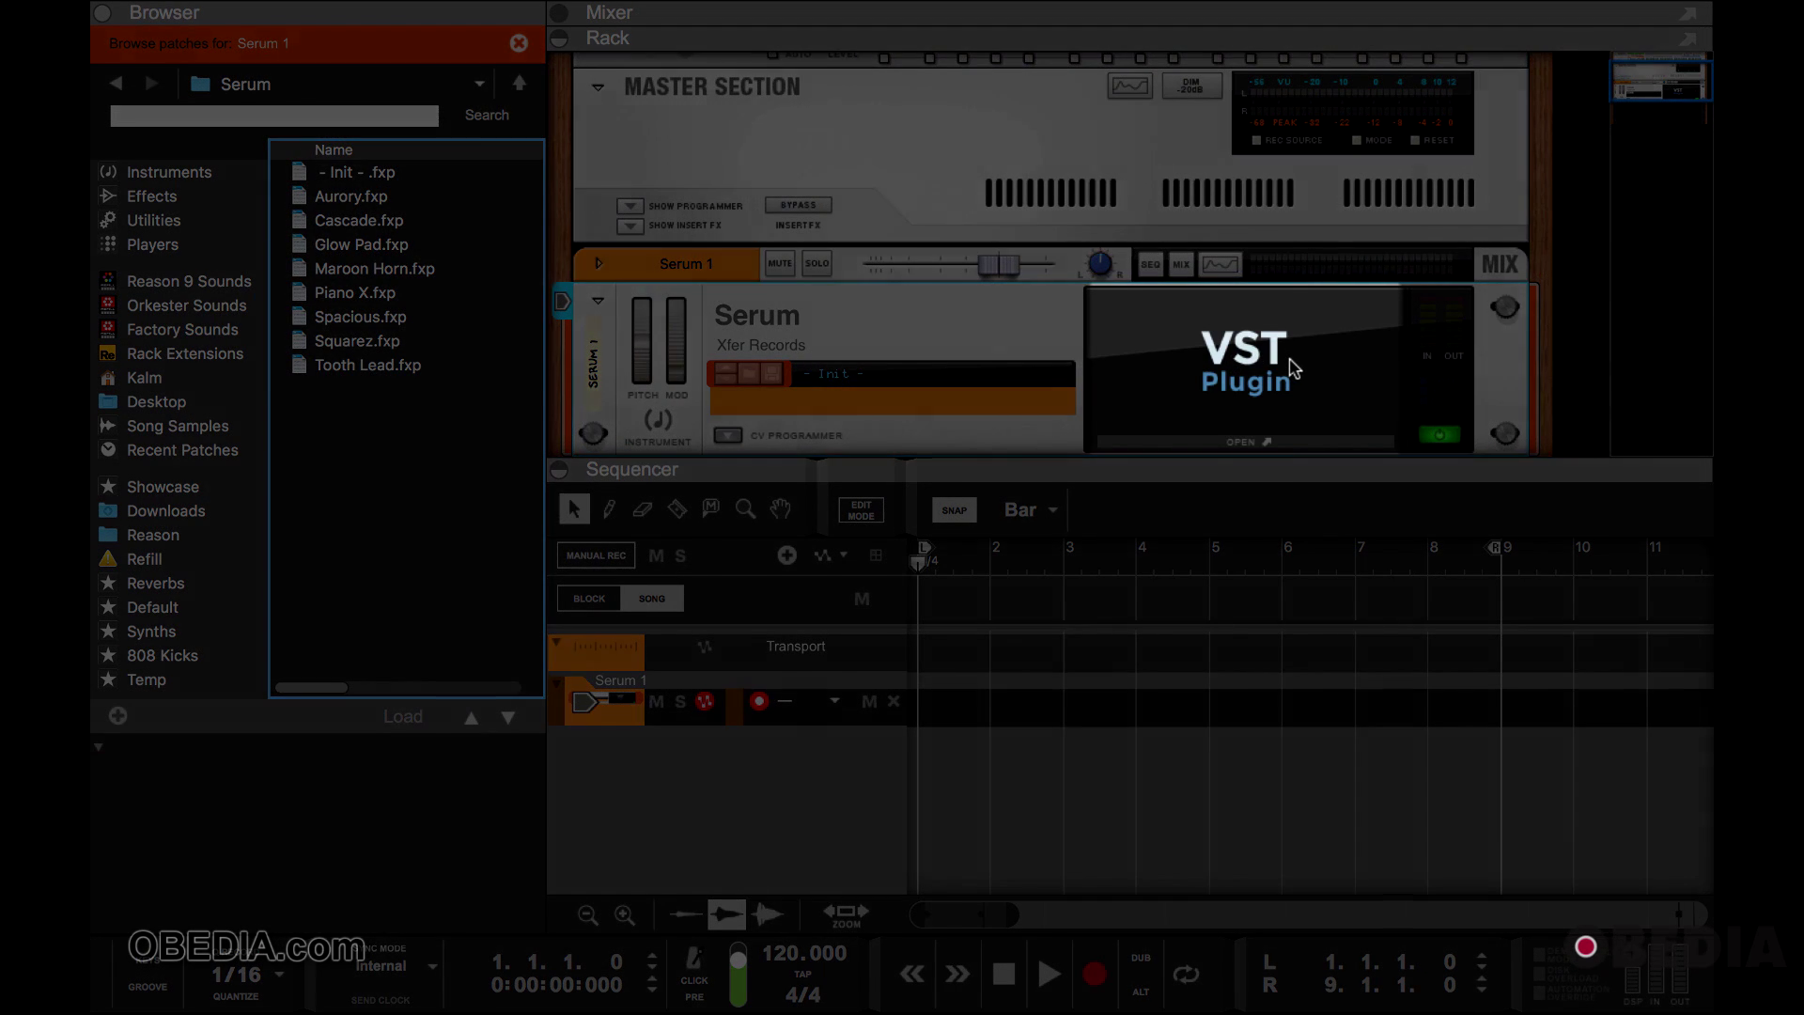
Open the Serum 1 editor window and move it up and to the right.
click(1292, 369)
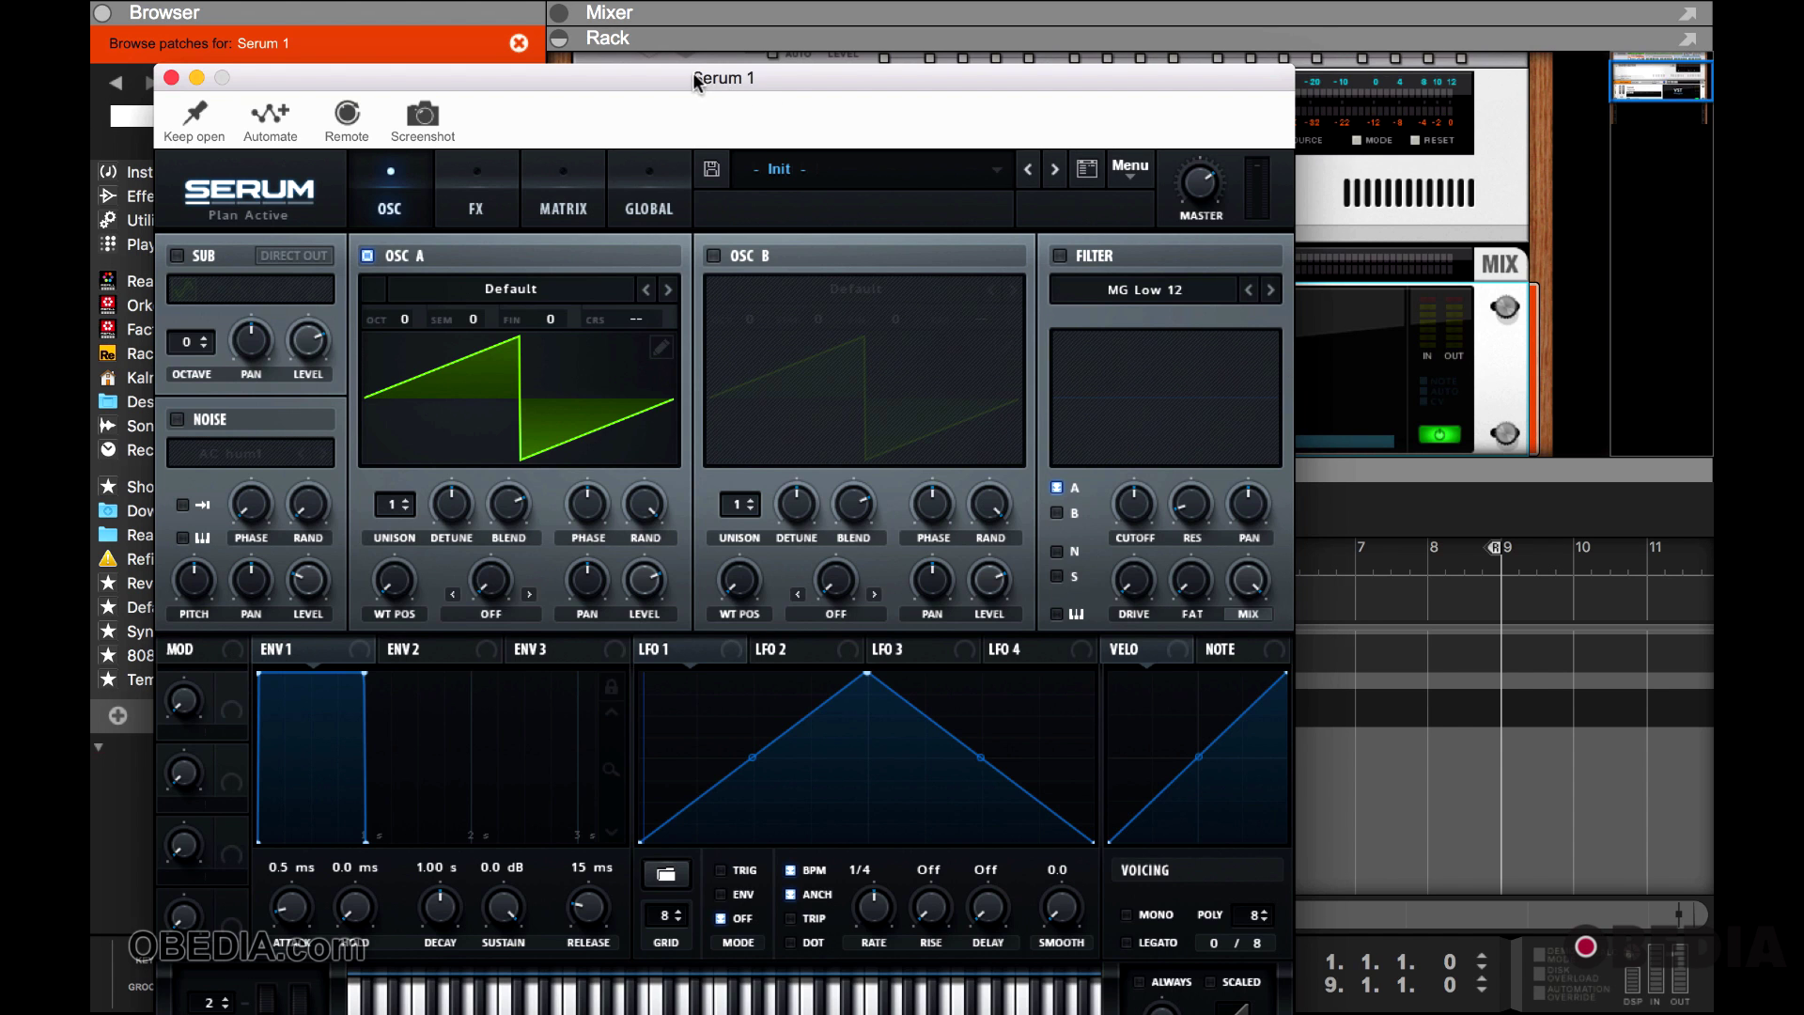
drag(697, 81, 1105, 18)
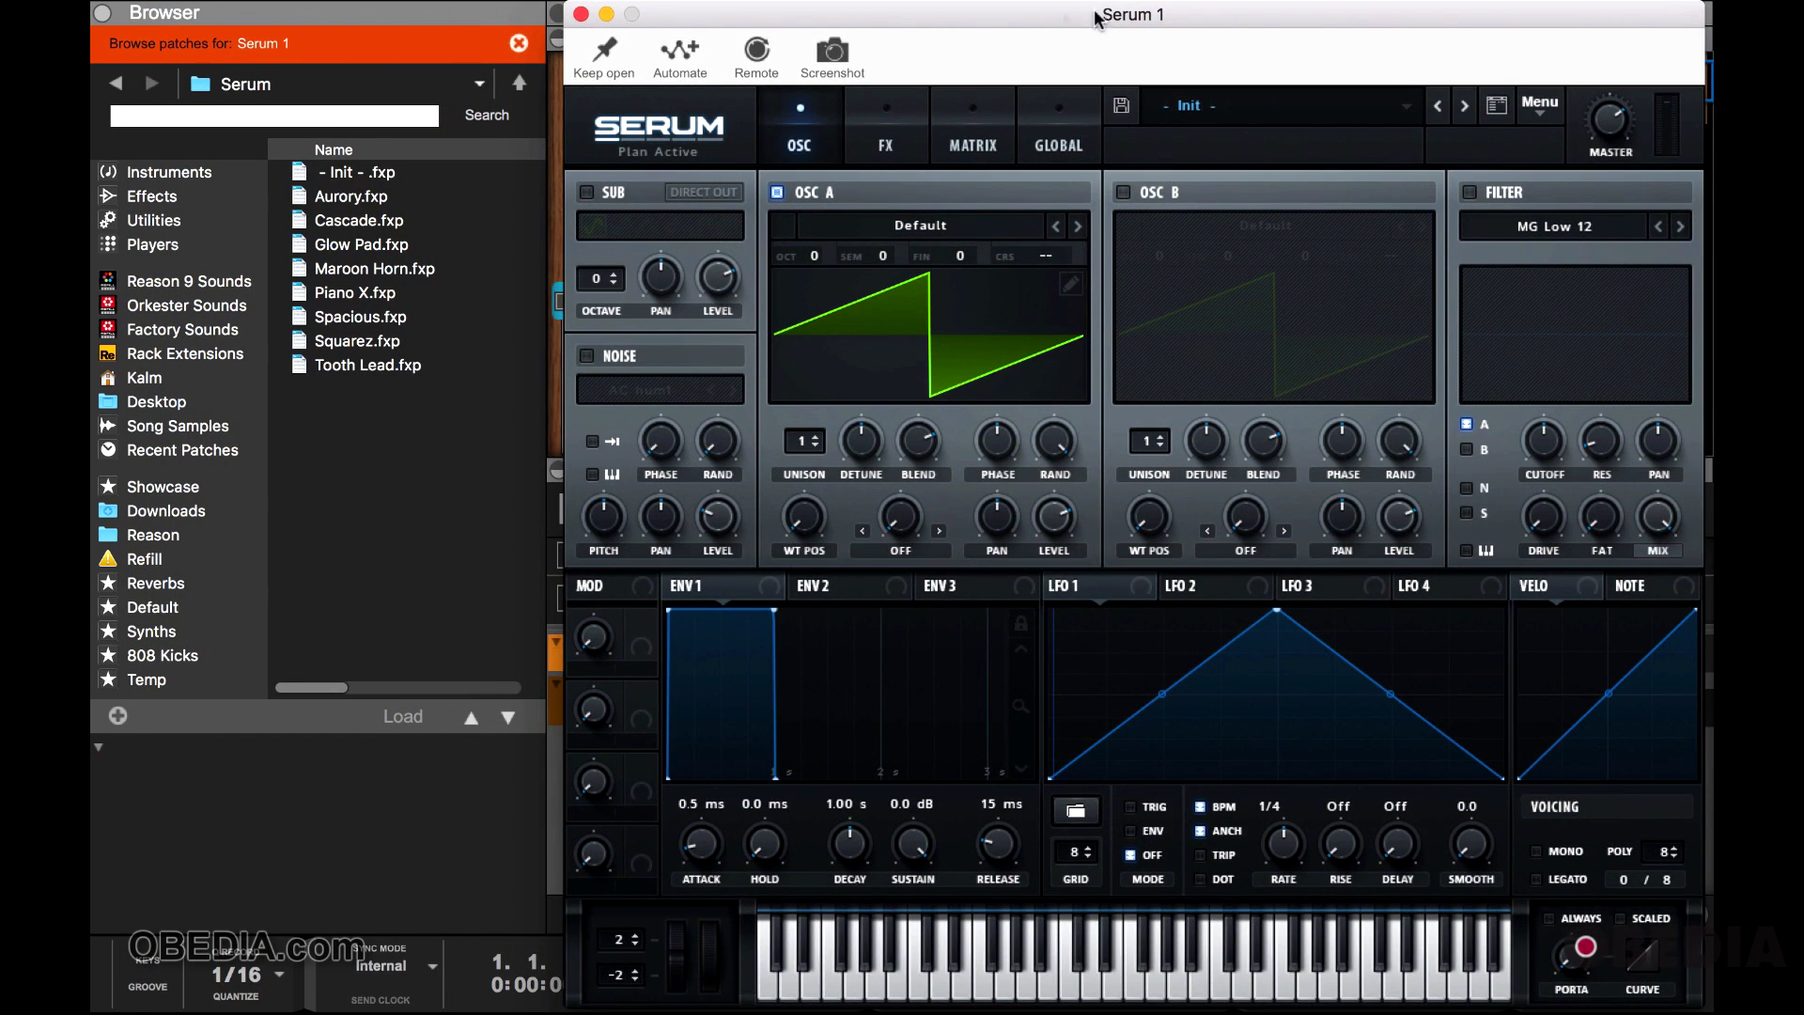
Pin the Serum 1 window with Keep open, drag it lower, and list effect devices.
click(607, 49)
drag(677, 28, 672, 401)
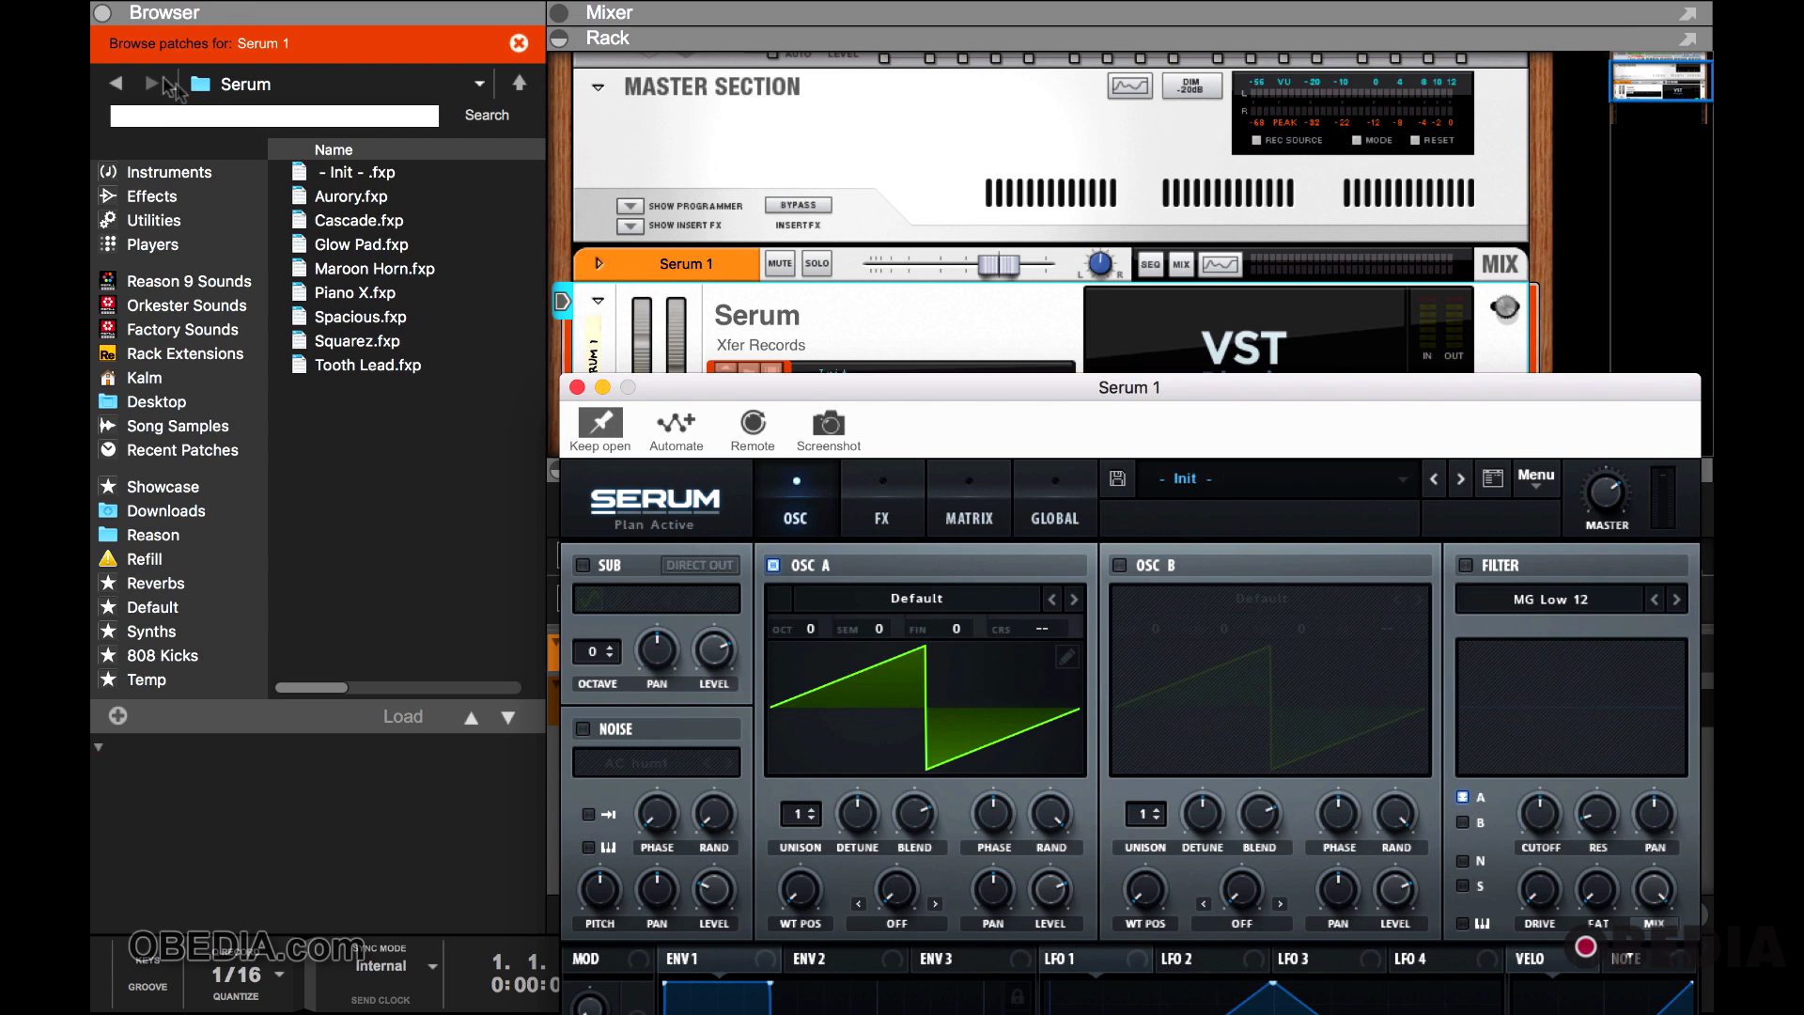
click(156, 194)
Enlarge the rack area and add ReverbSOLO below Serum in the rack.
scroll(371, 376, down, 2)
scroll(373, 376, down, 3)
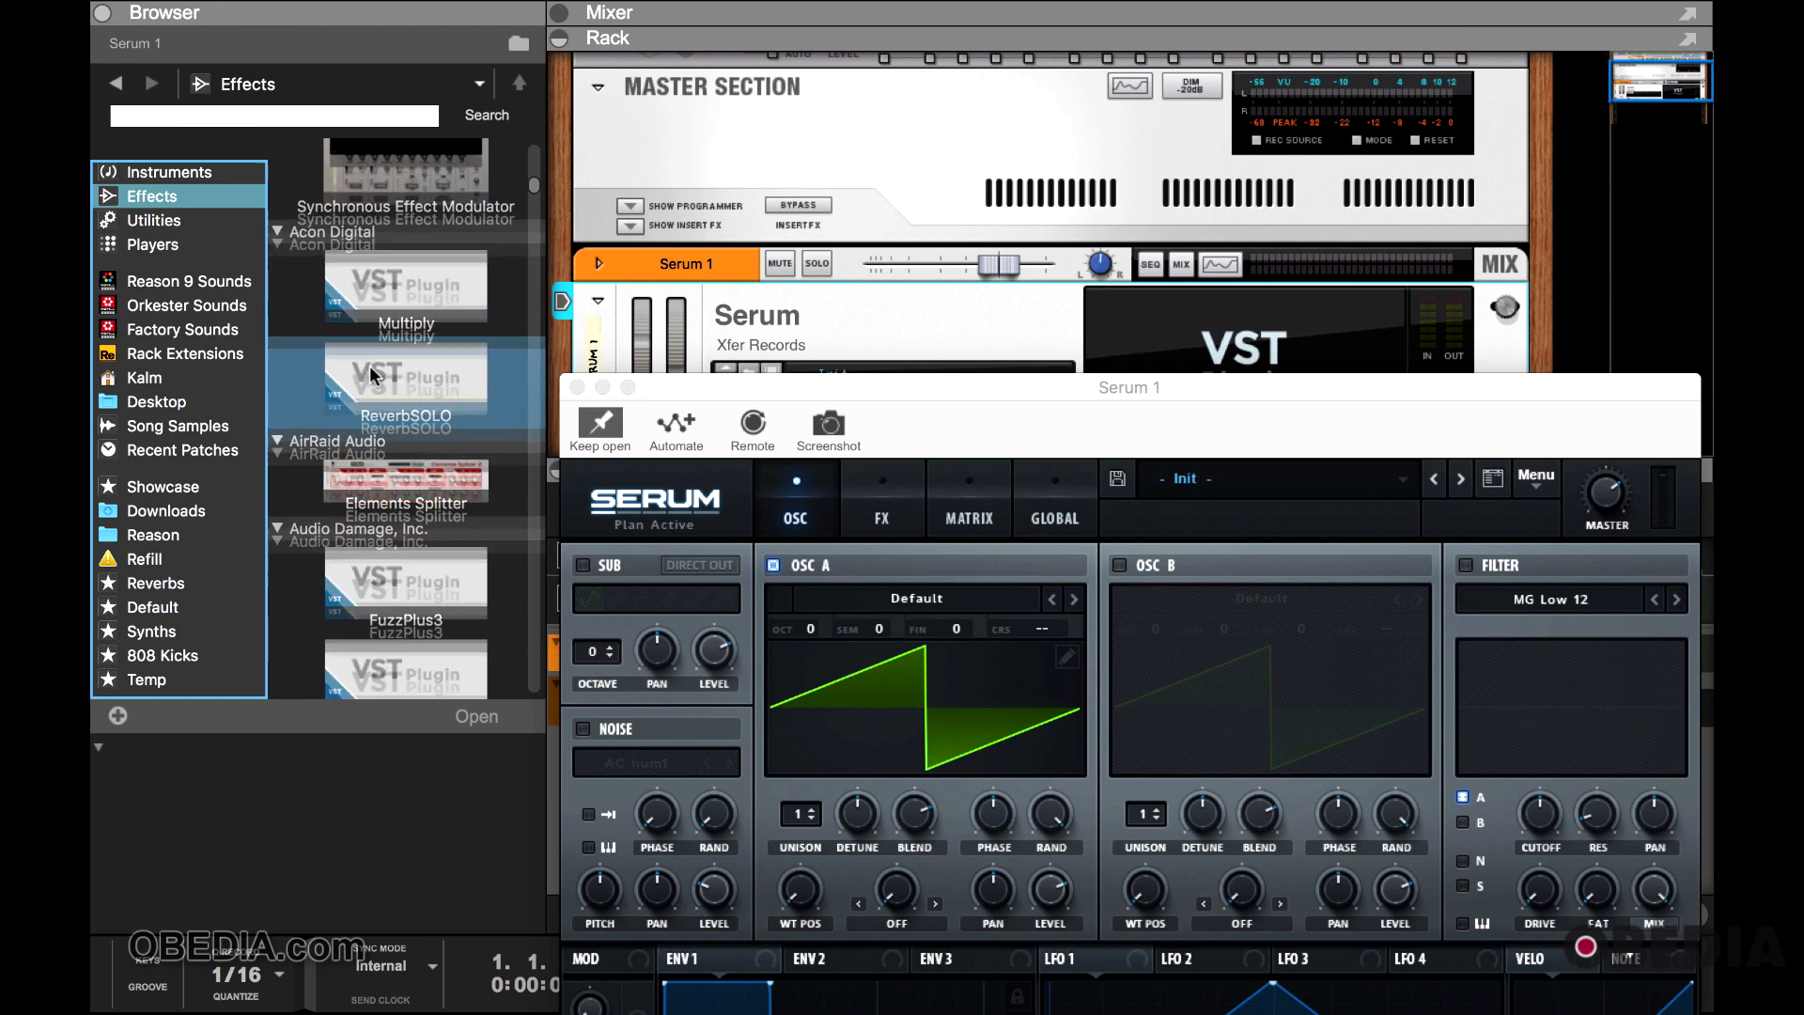
drag(910, 380, 900, 720)
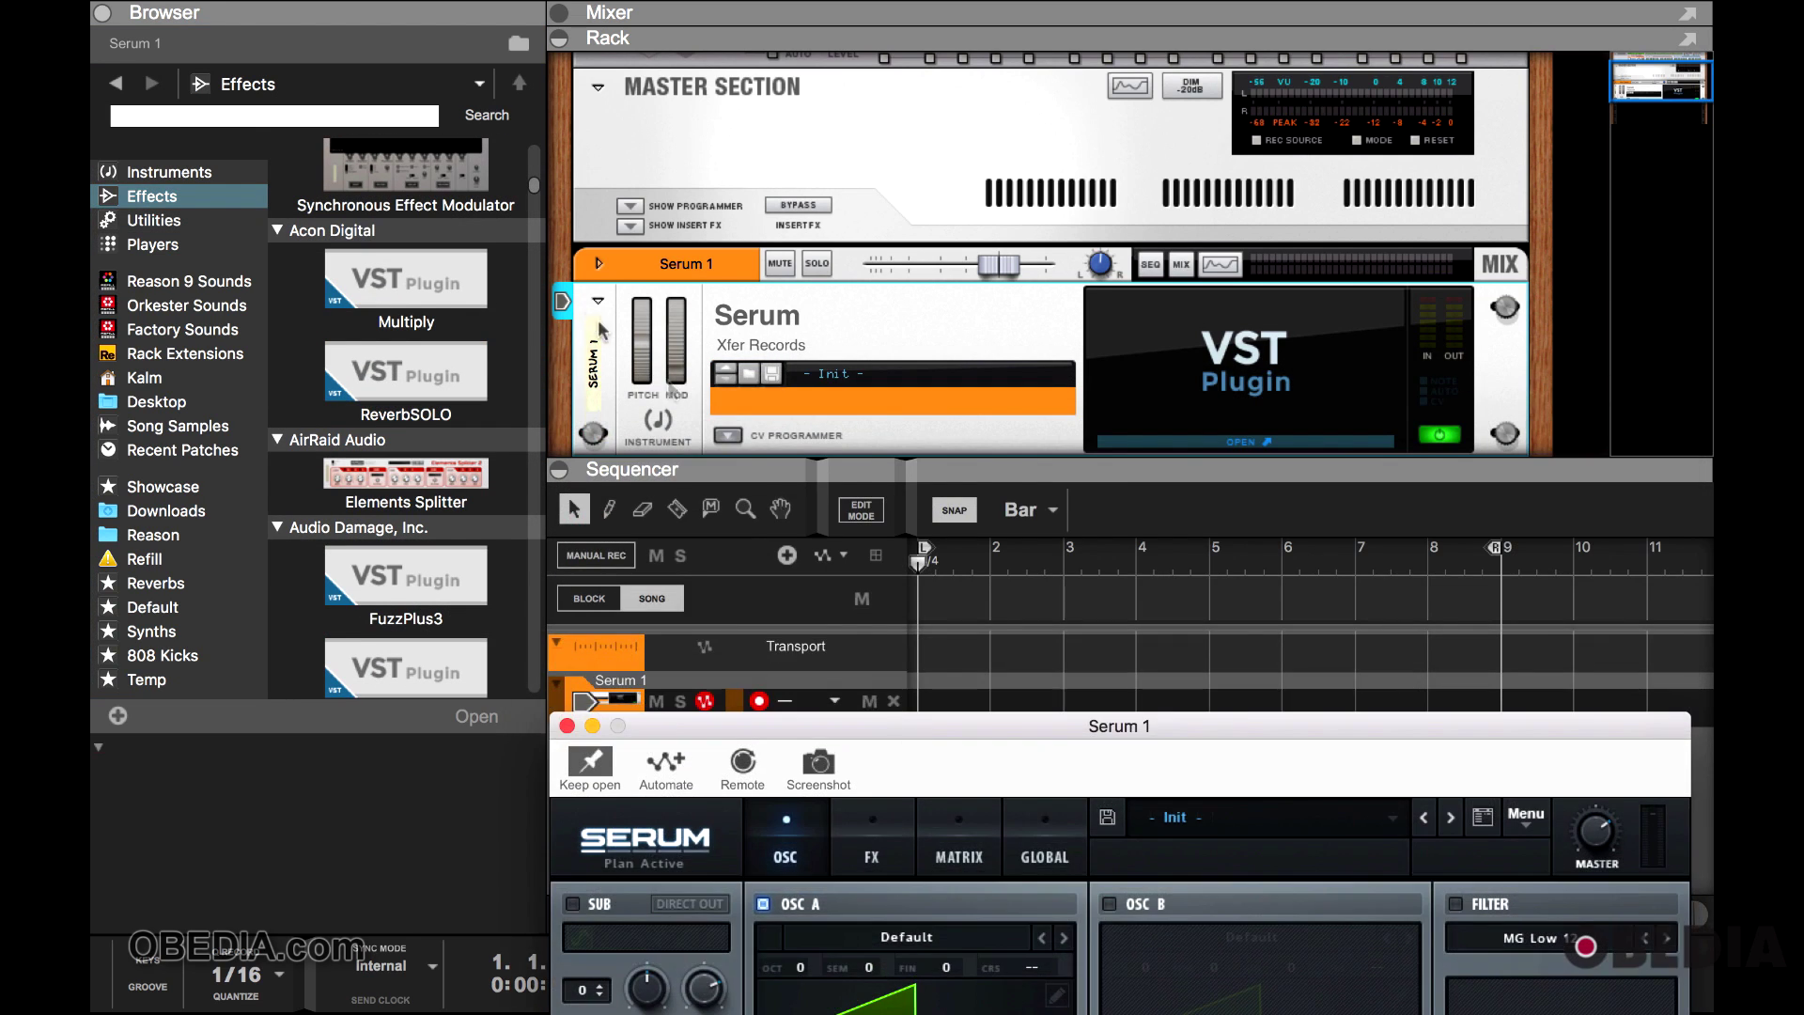
drag(745, 468, 746, 877)
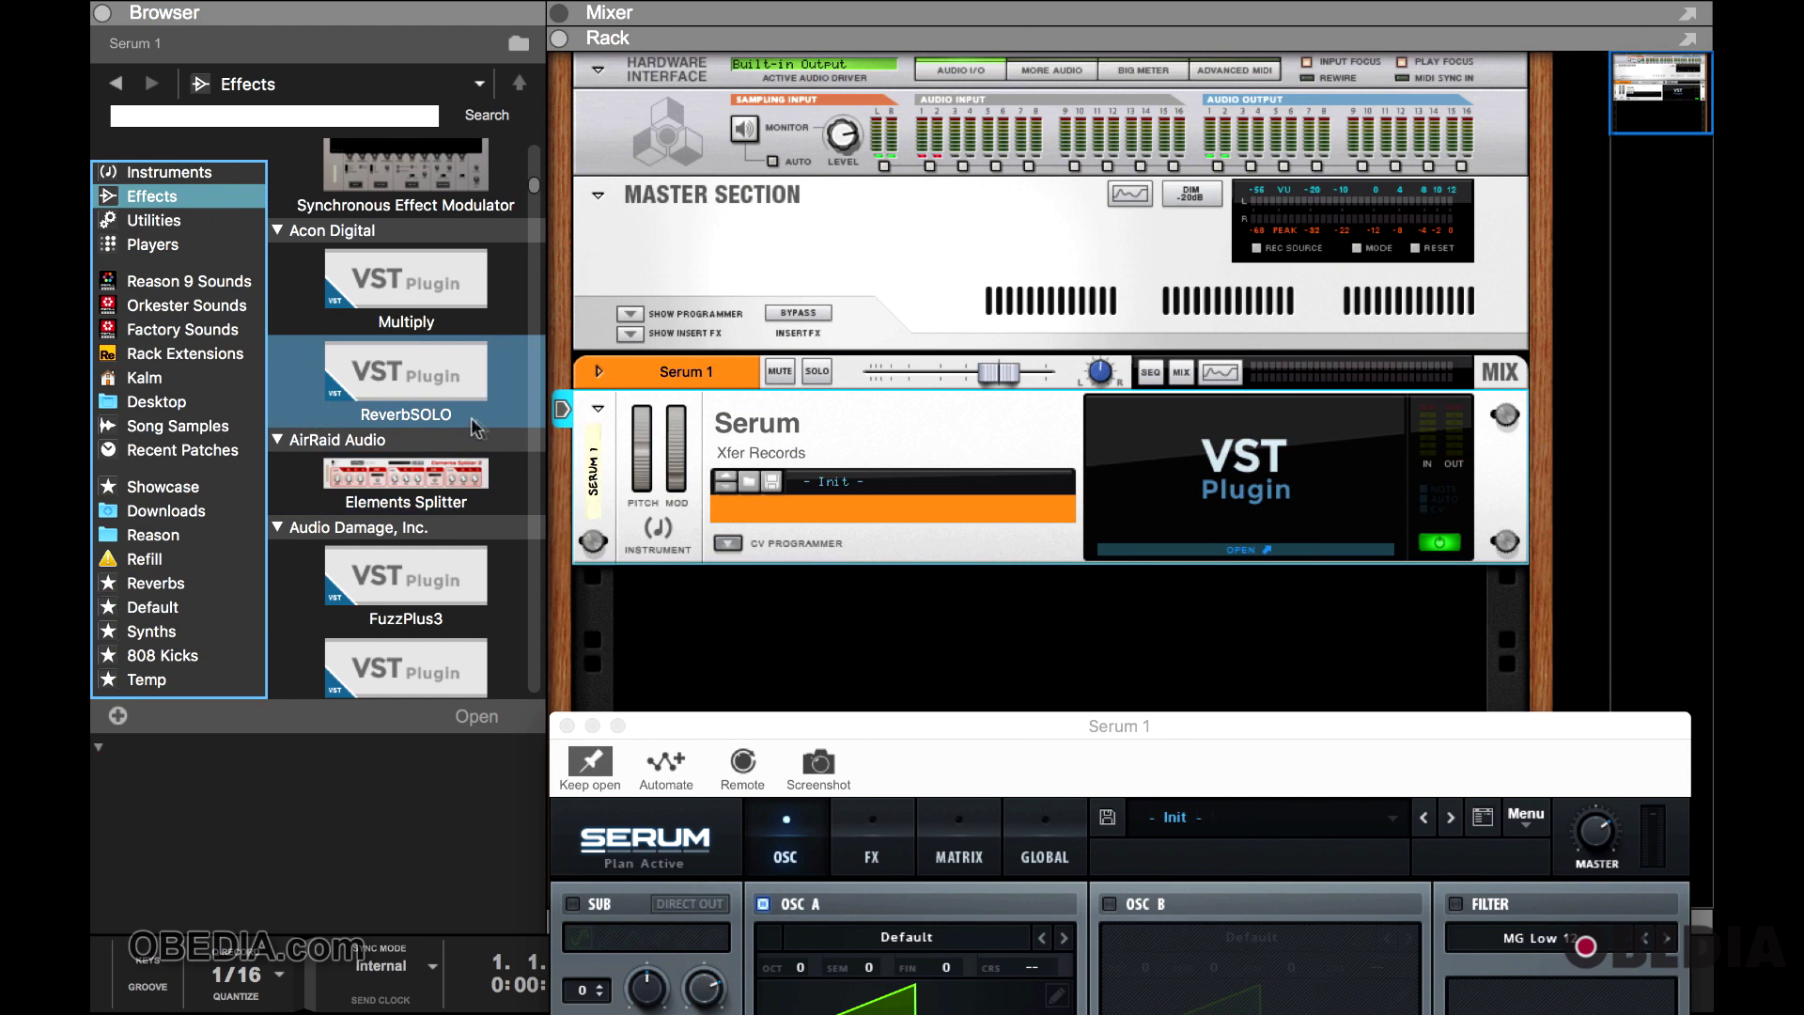
drag(406, 376, 1098, 567)
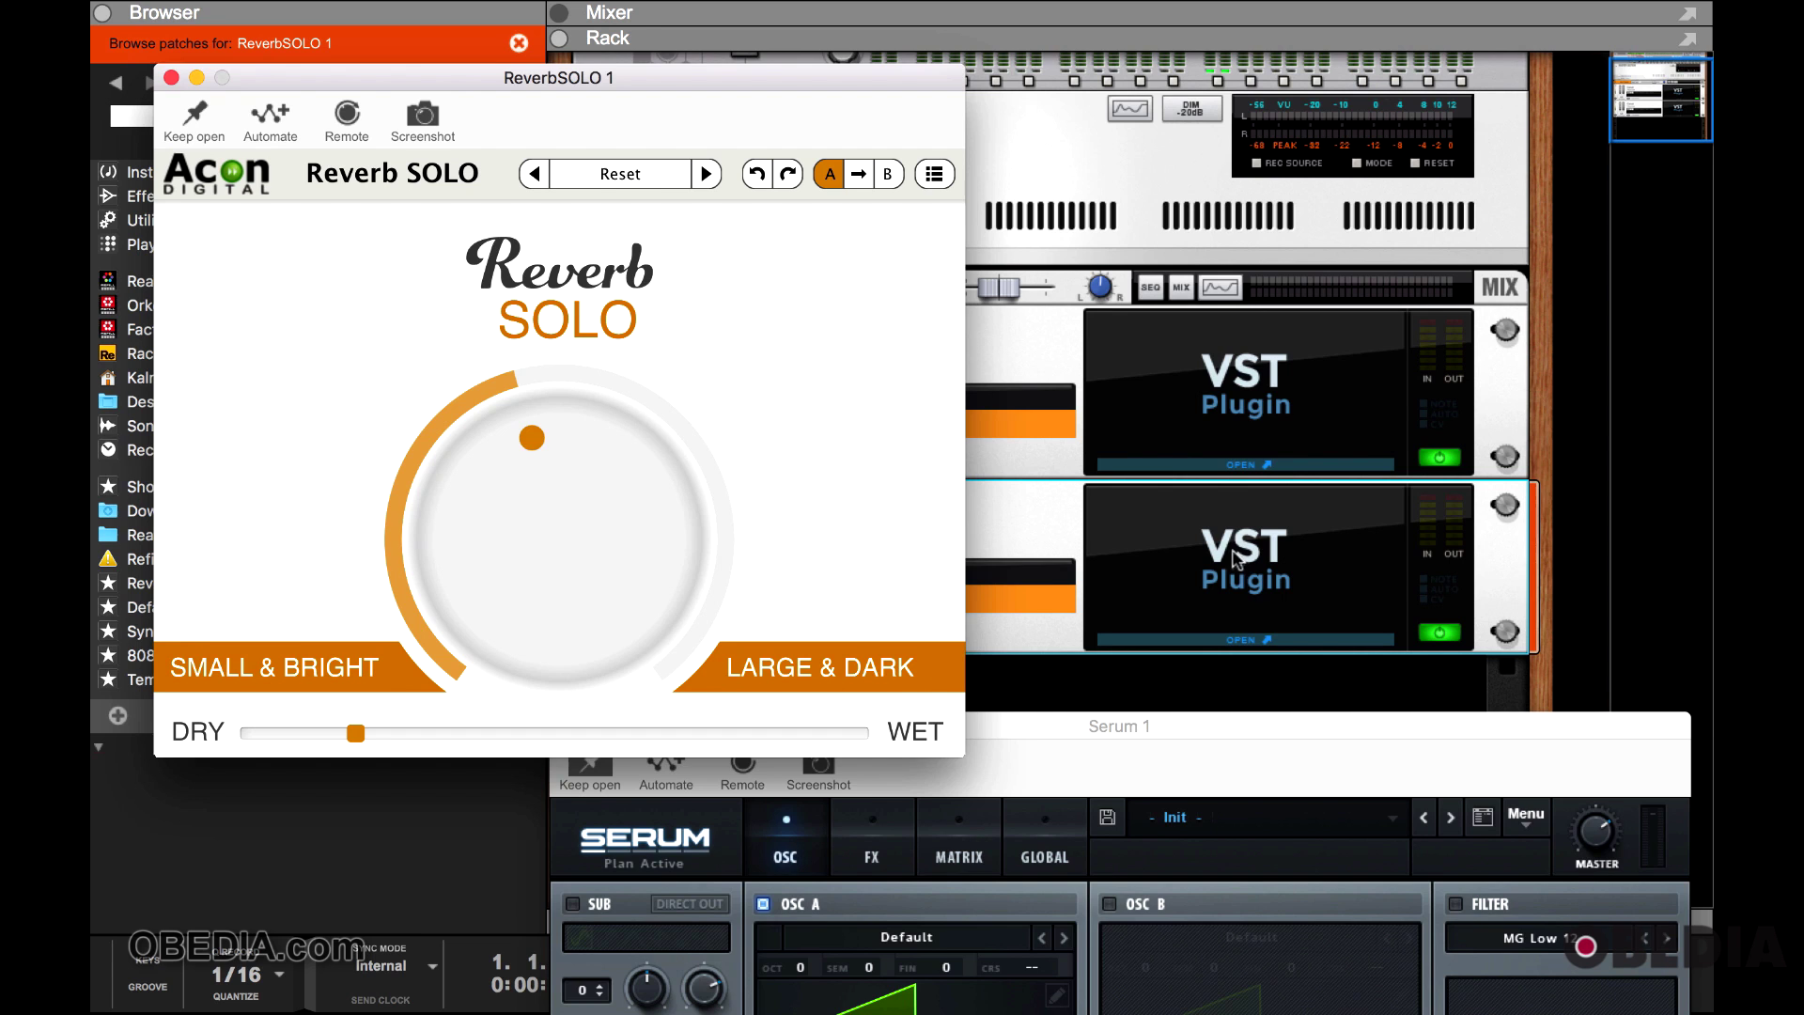
drag(1046, 725, 1130, 103)
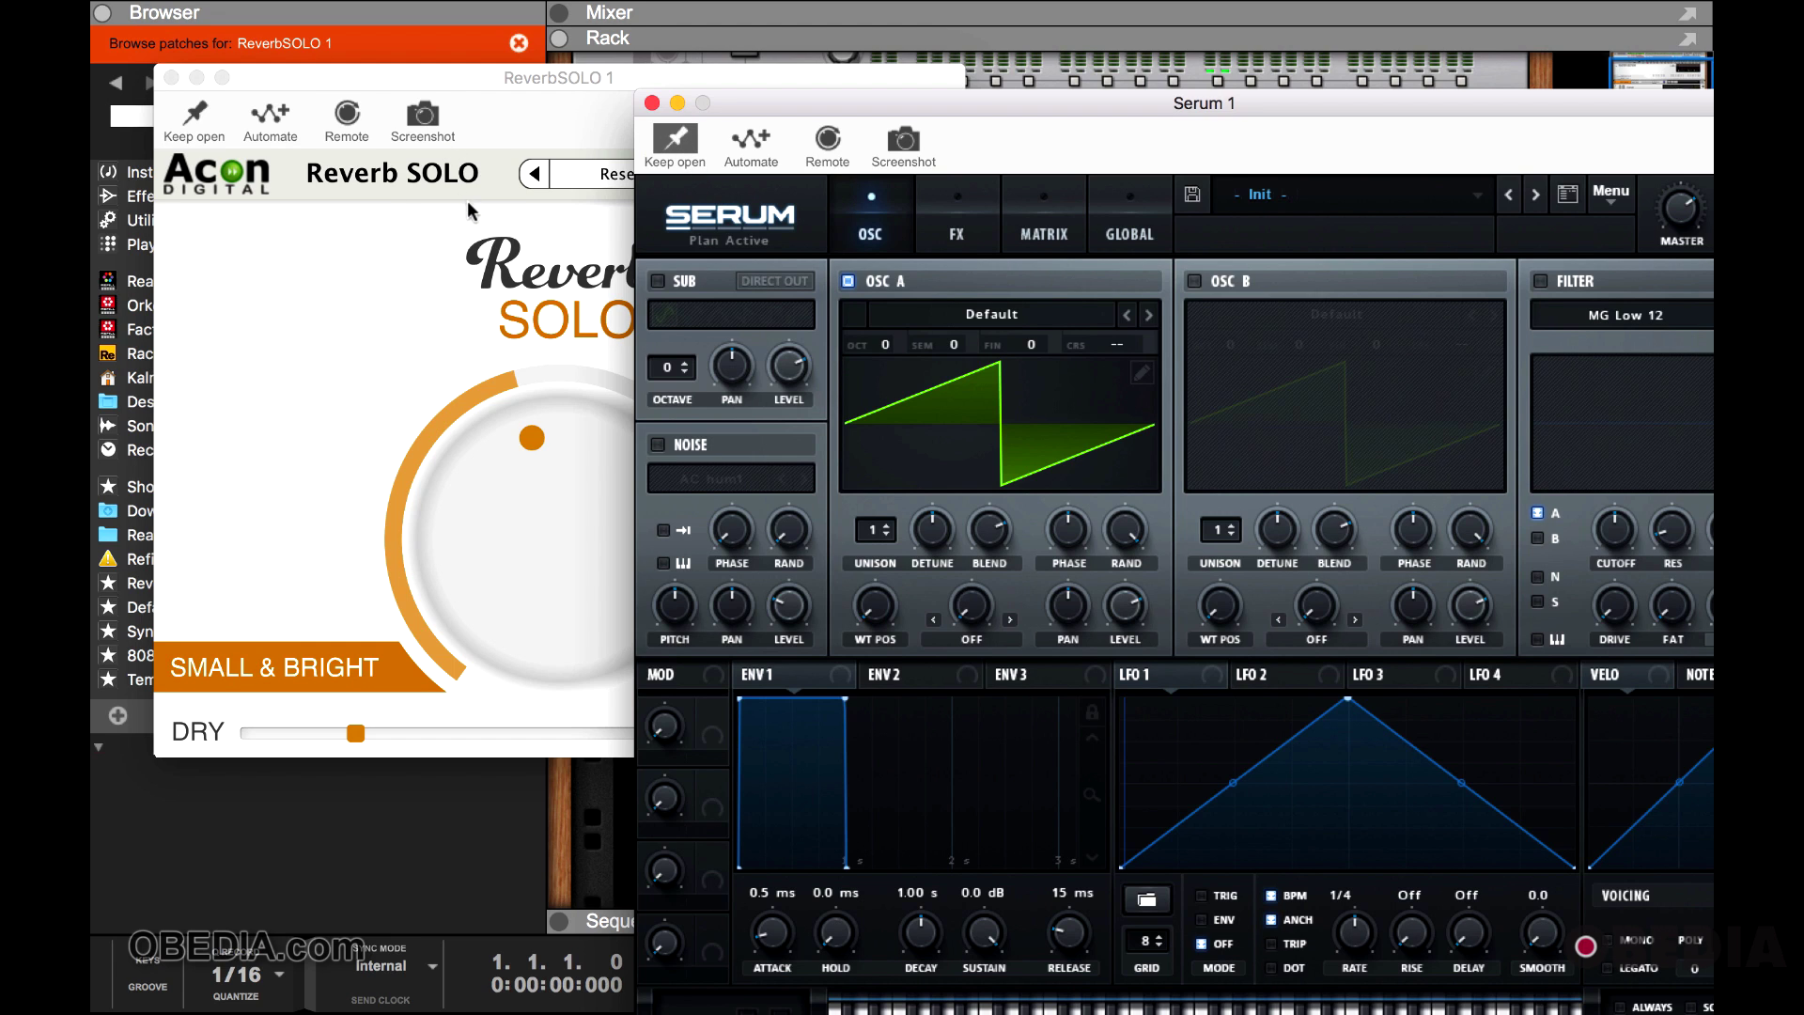
Close the Serum and ReverbSOLO windows, then reopen Serum 1 at the upper left.
click(652, 102)
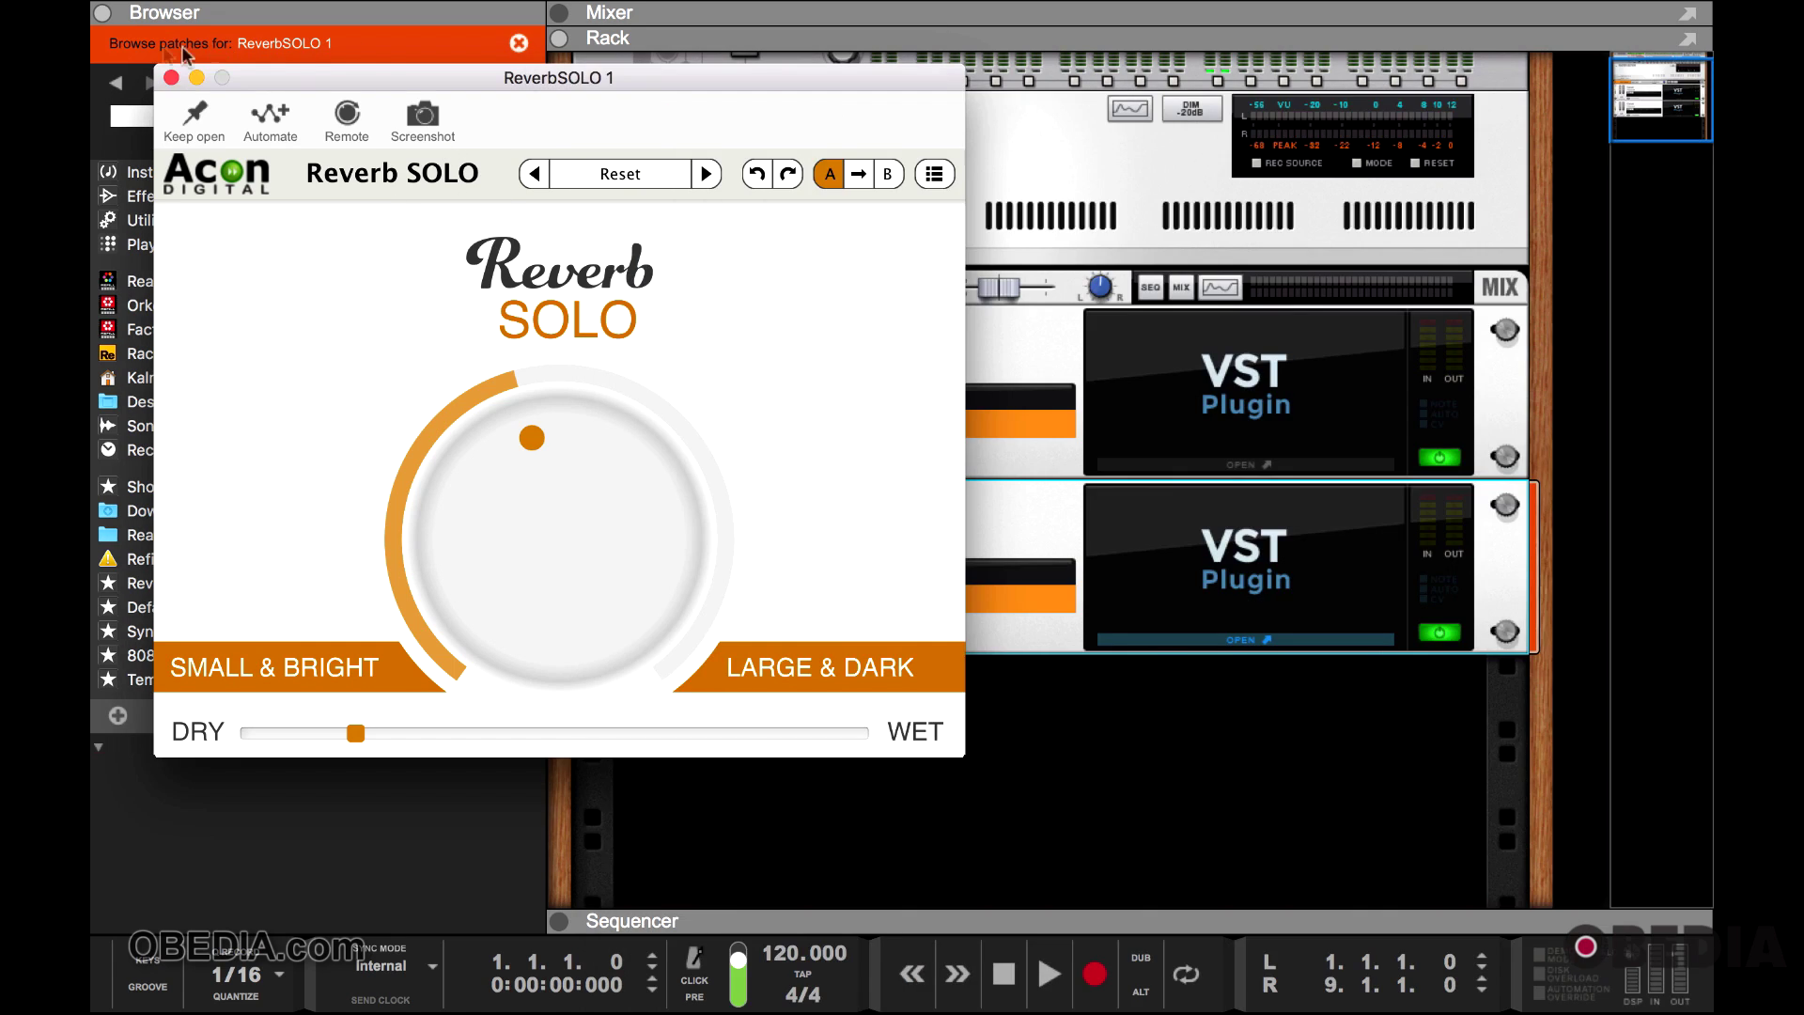
click(171, 77)
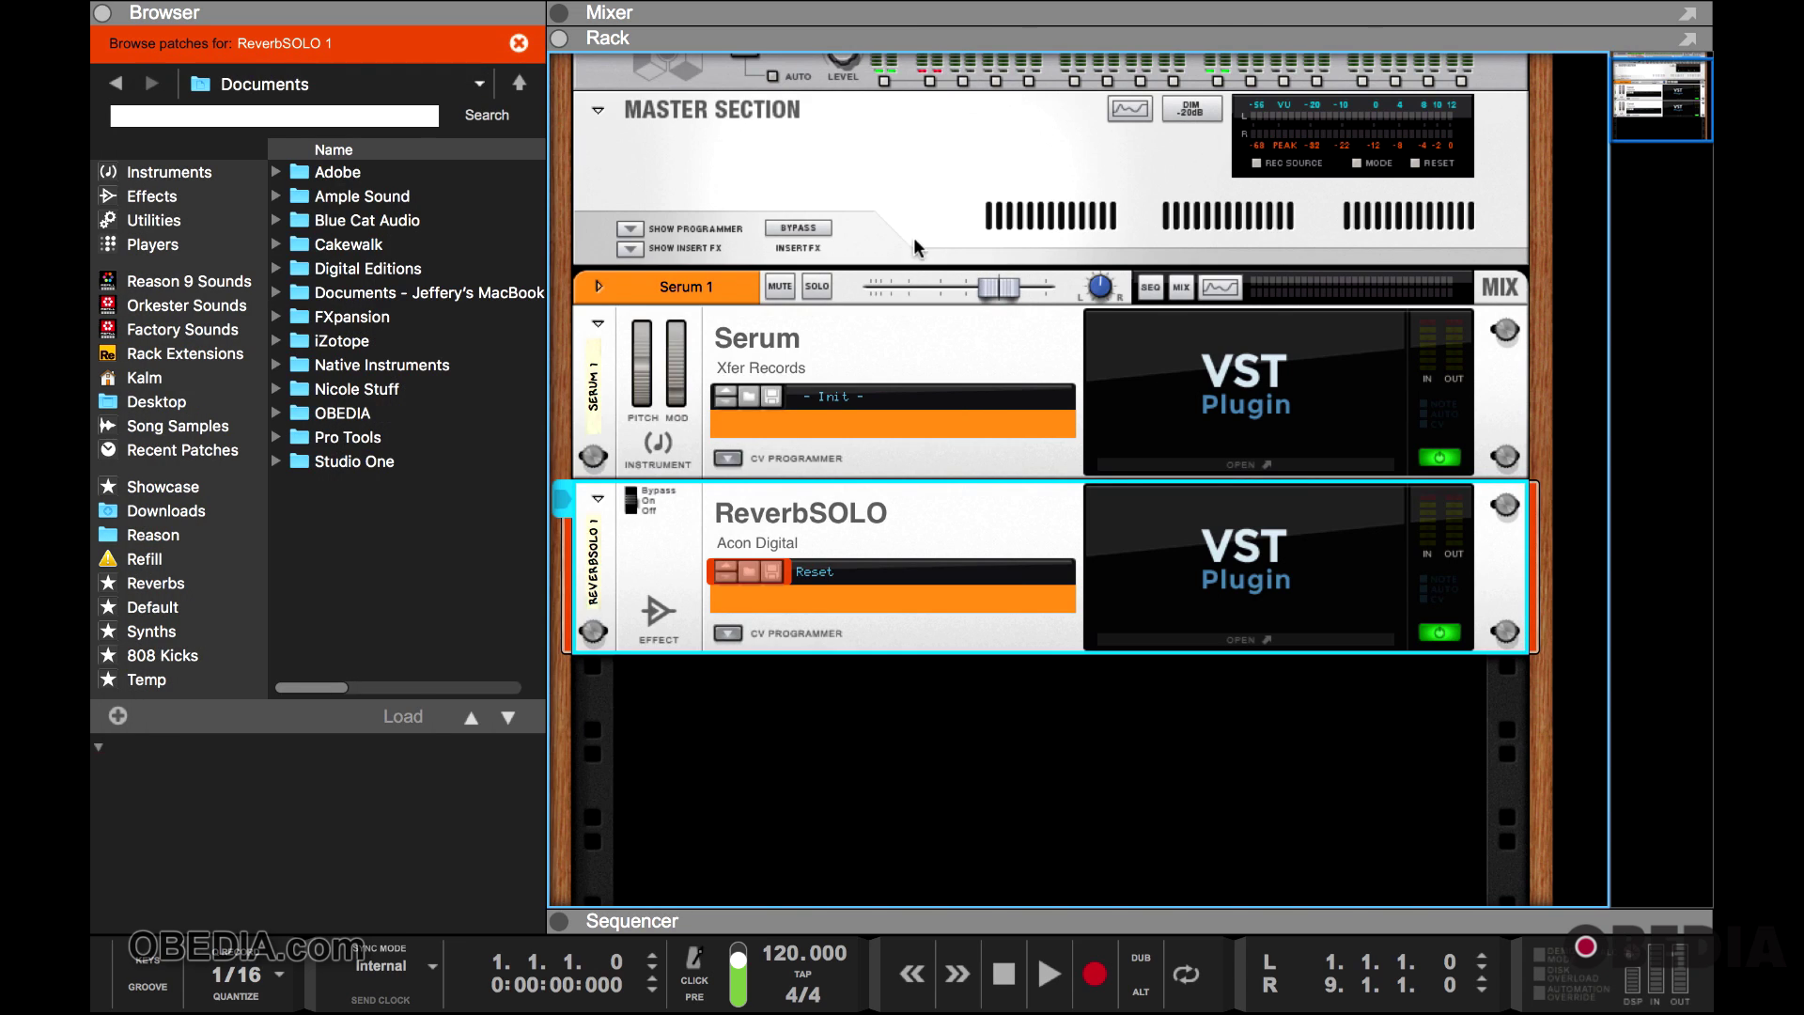
double_click(1188, 327)
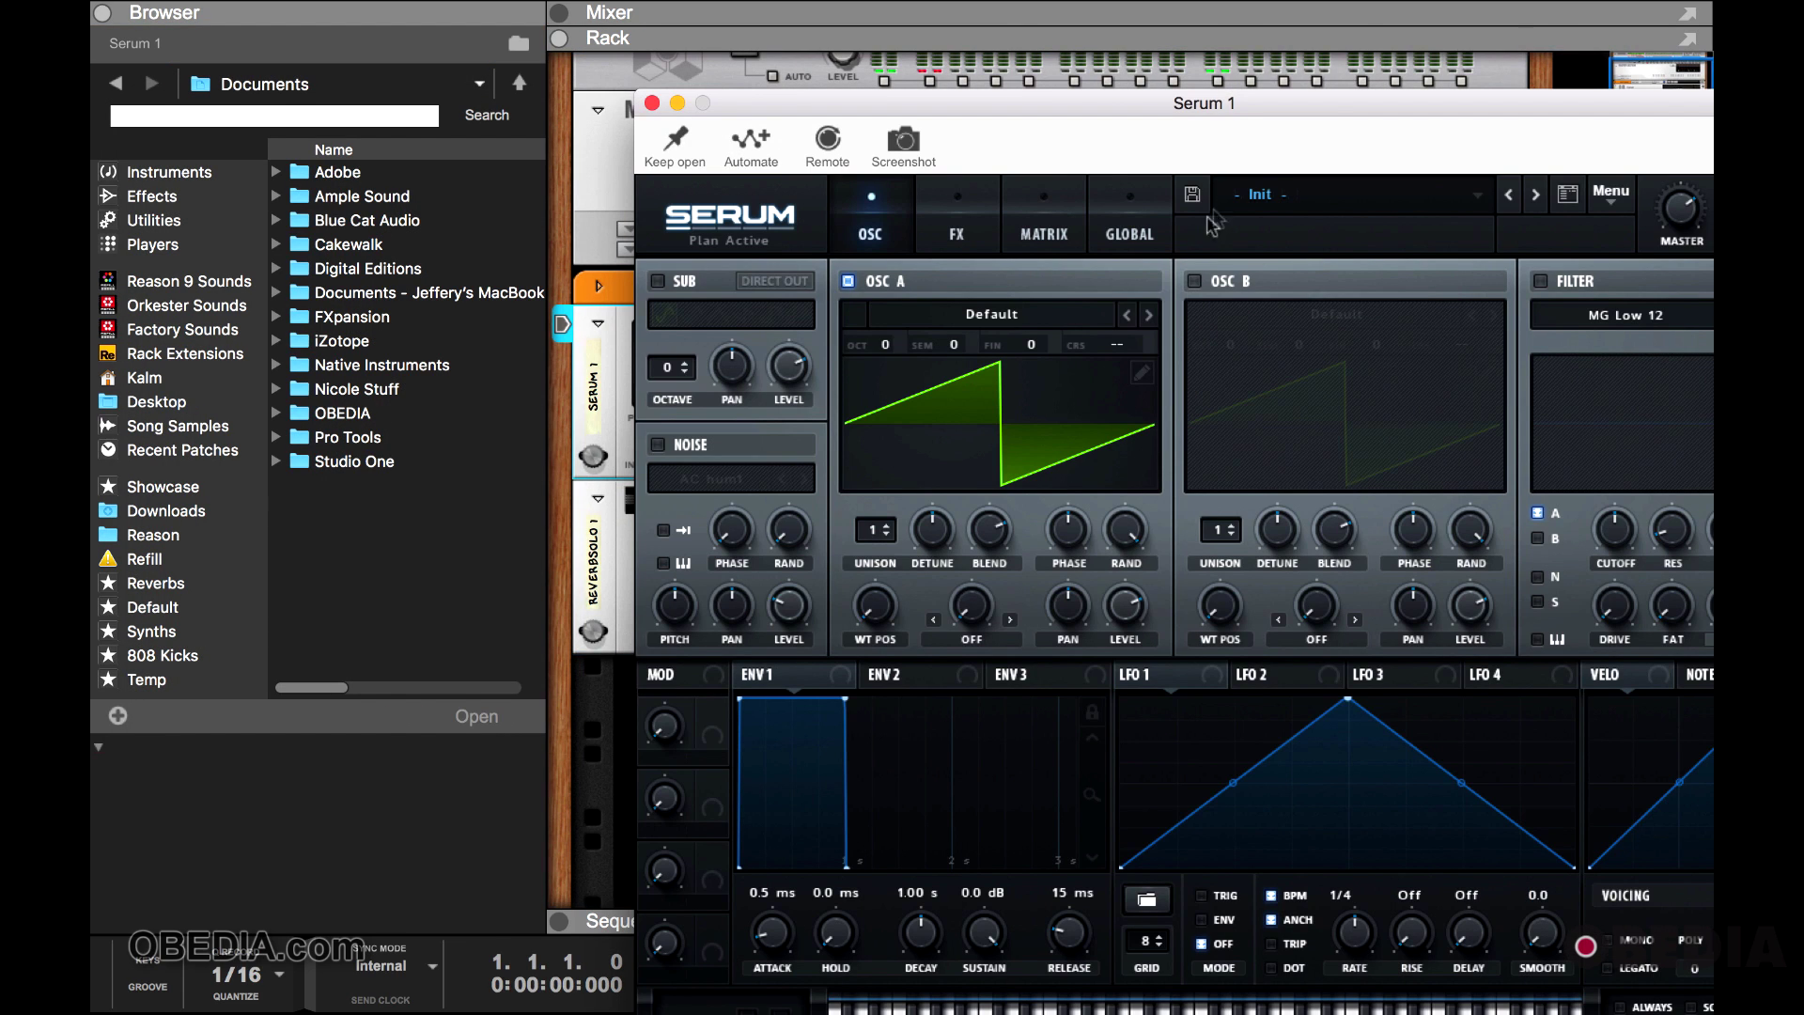
drag(1328, 107, 733, 47)
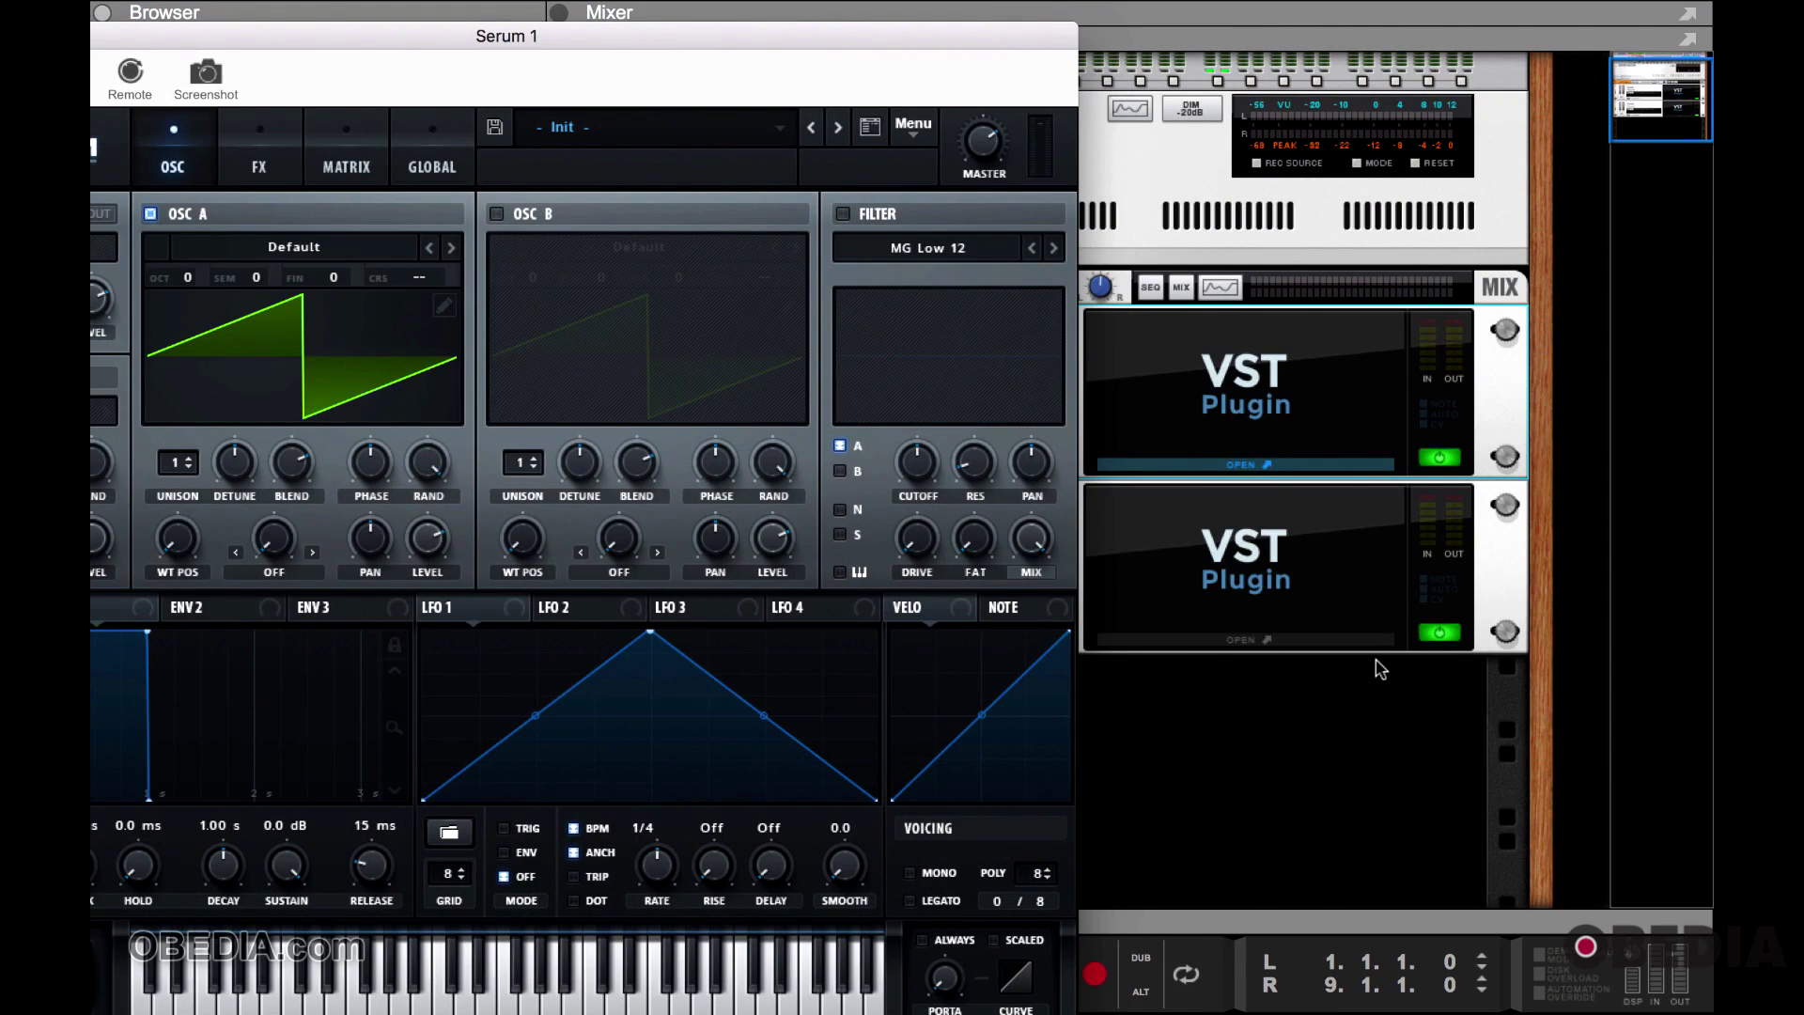
Open and close ReverbSOLO's window, then reopen Serum 1 and bring it fully into view.
double_click(1259, 564)
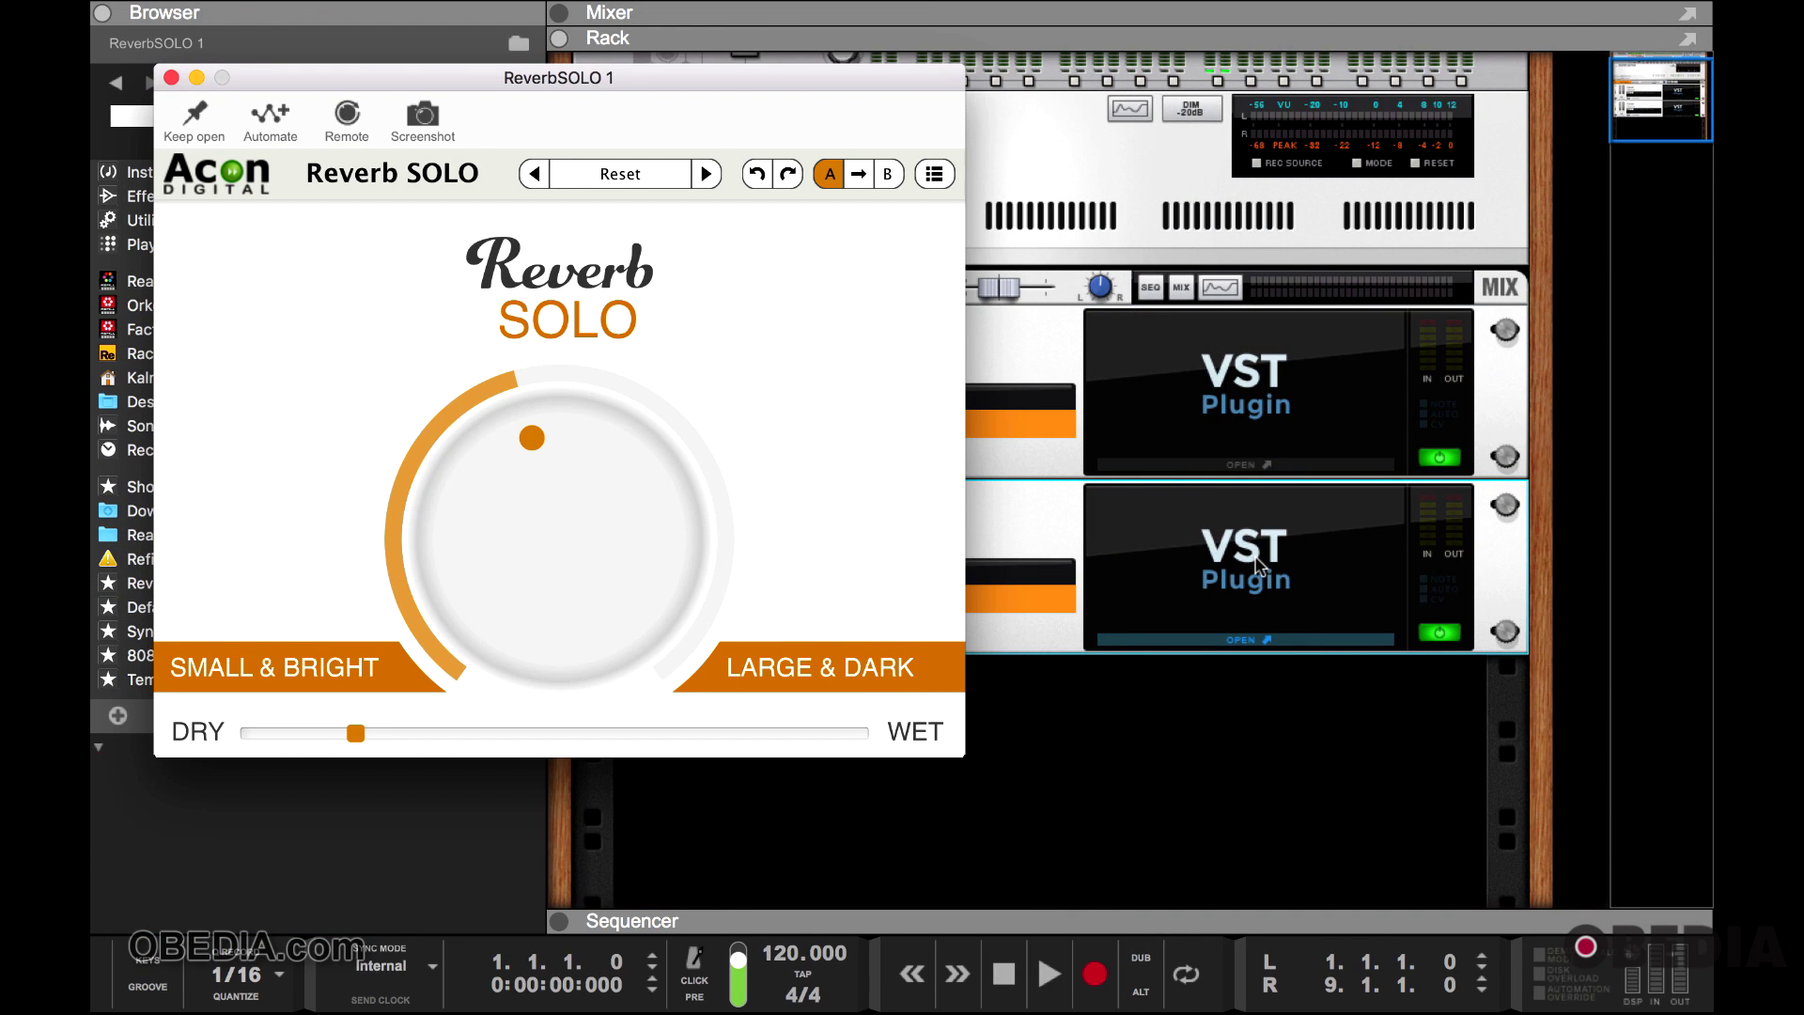
click(172, 78)
click(1209, 399)
double_click(1209, 400)
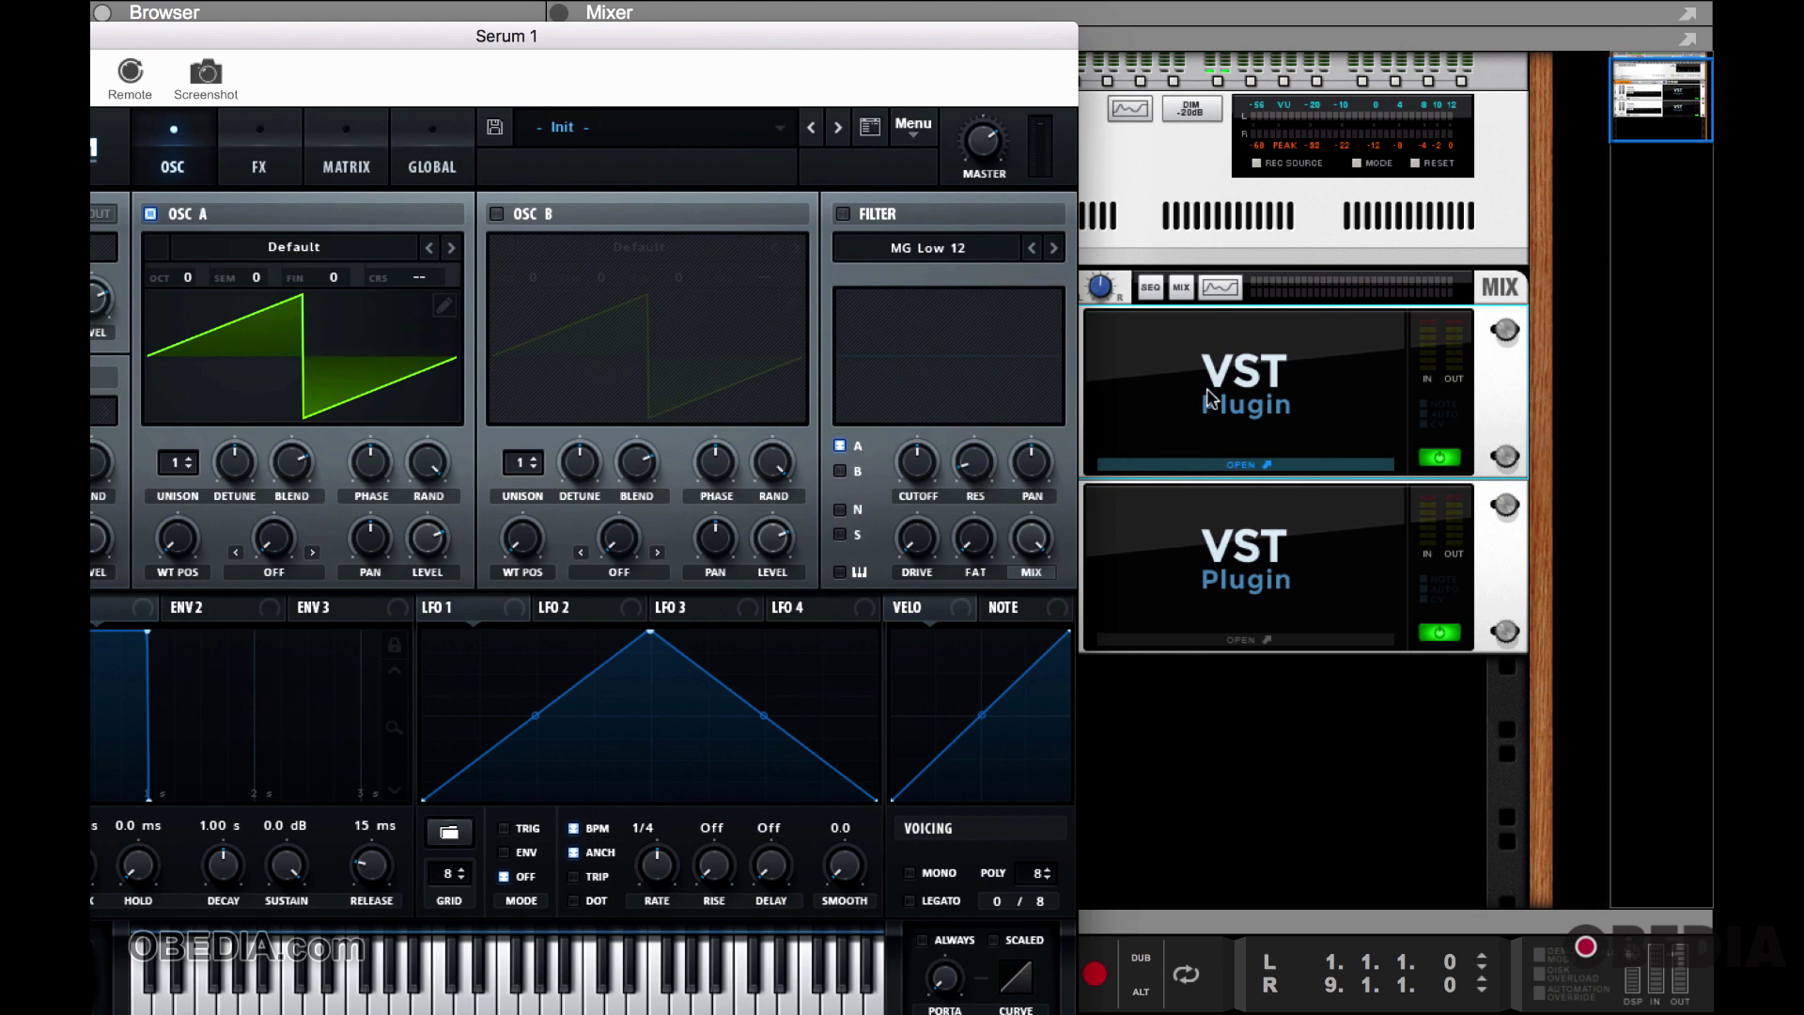
drag(765, 42, 1148, 41)
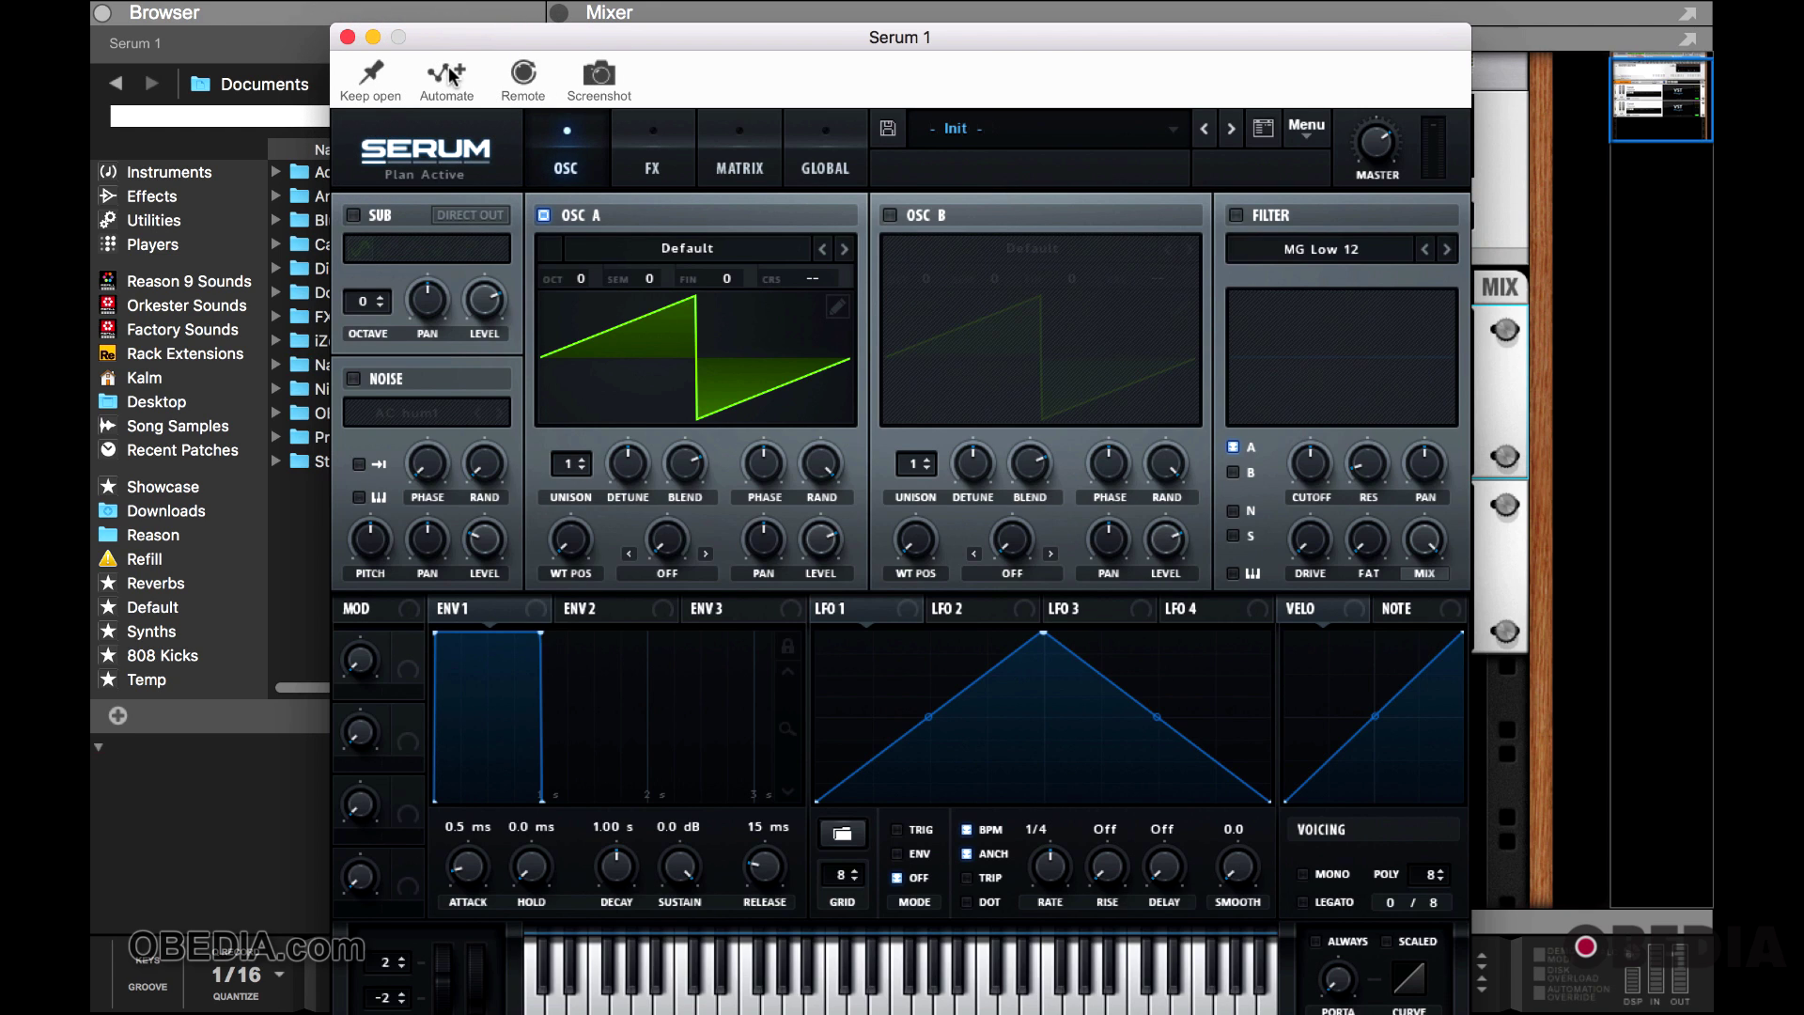
Shift the Serum 1 window right and hide the Browser with F3.
drag(498, 42, 779, 31)
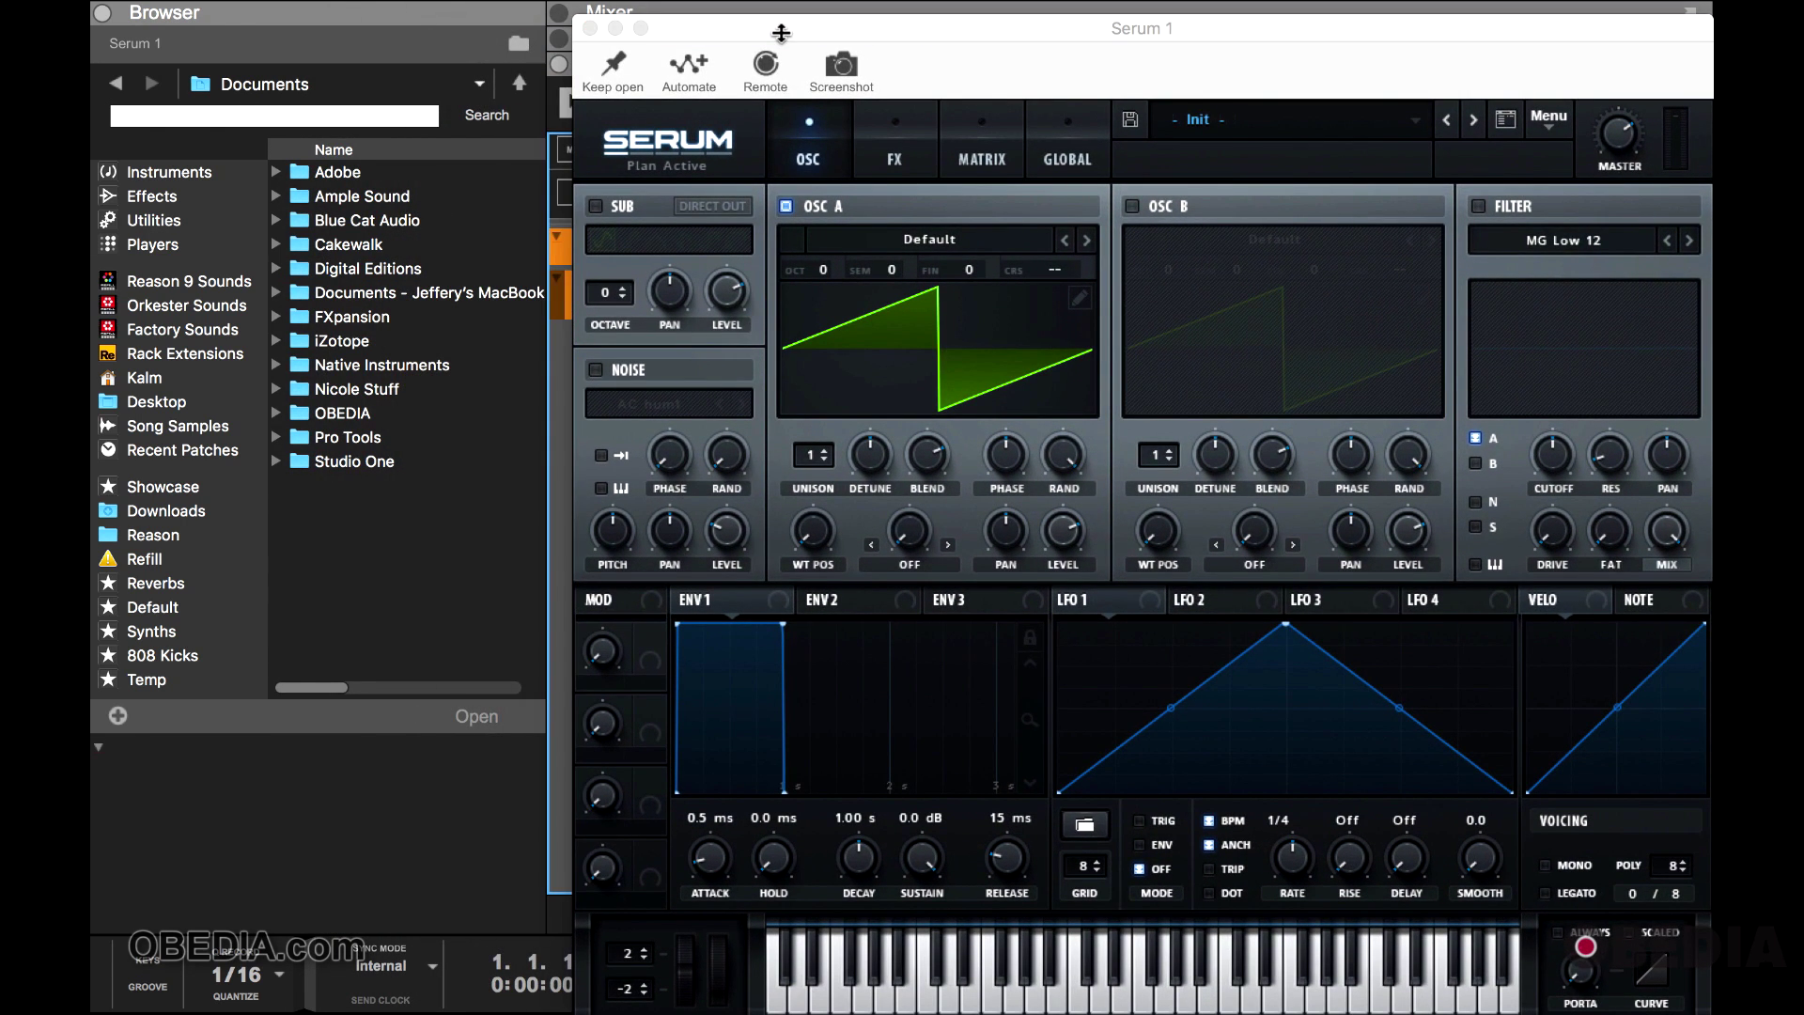
key(F3)
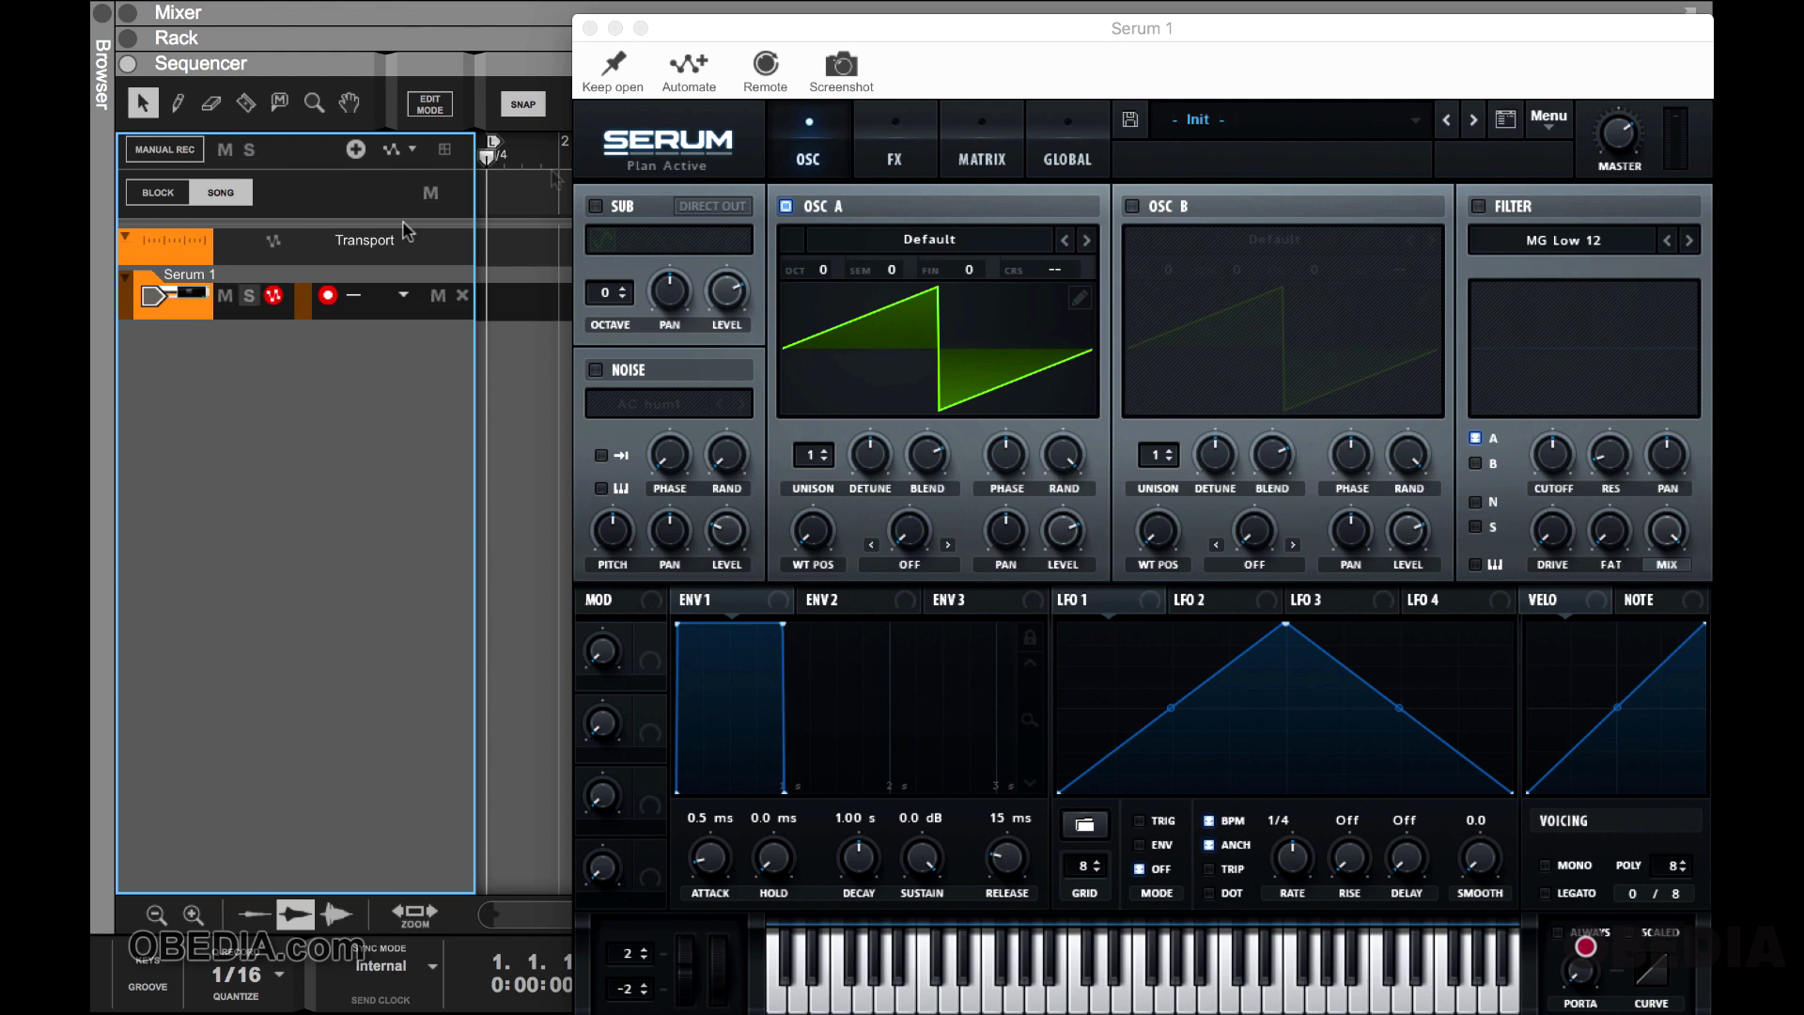
Create Serum 1 automation lanes for Noise Level and Osc A unison detune (A UniDet).
click(691, 71)
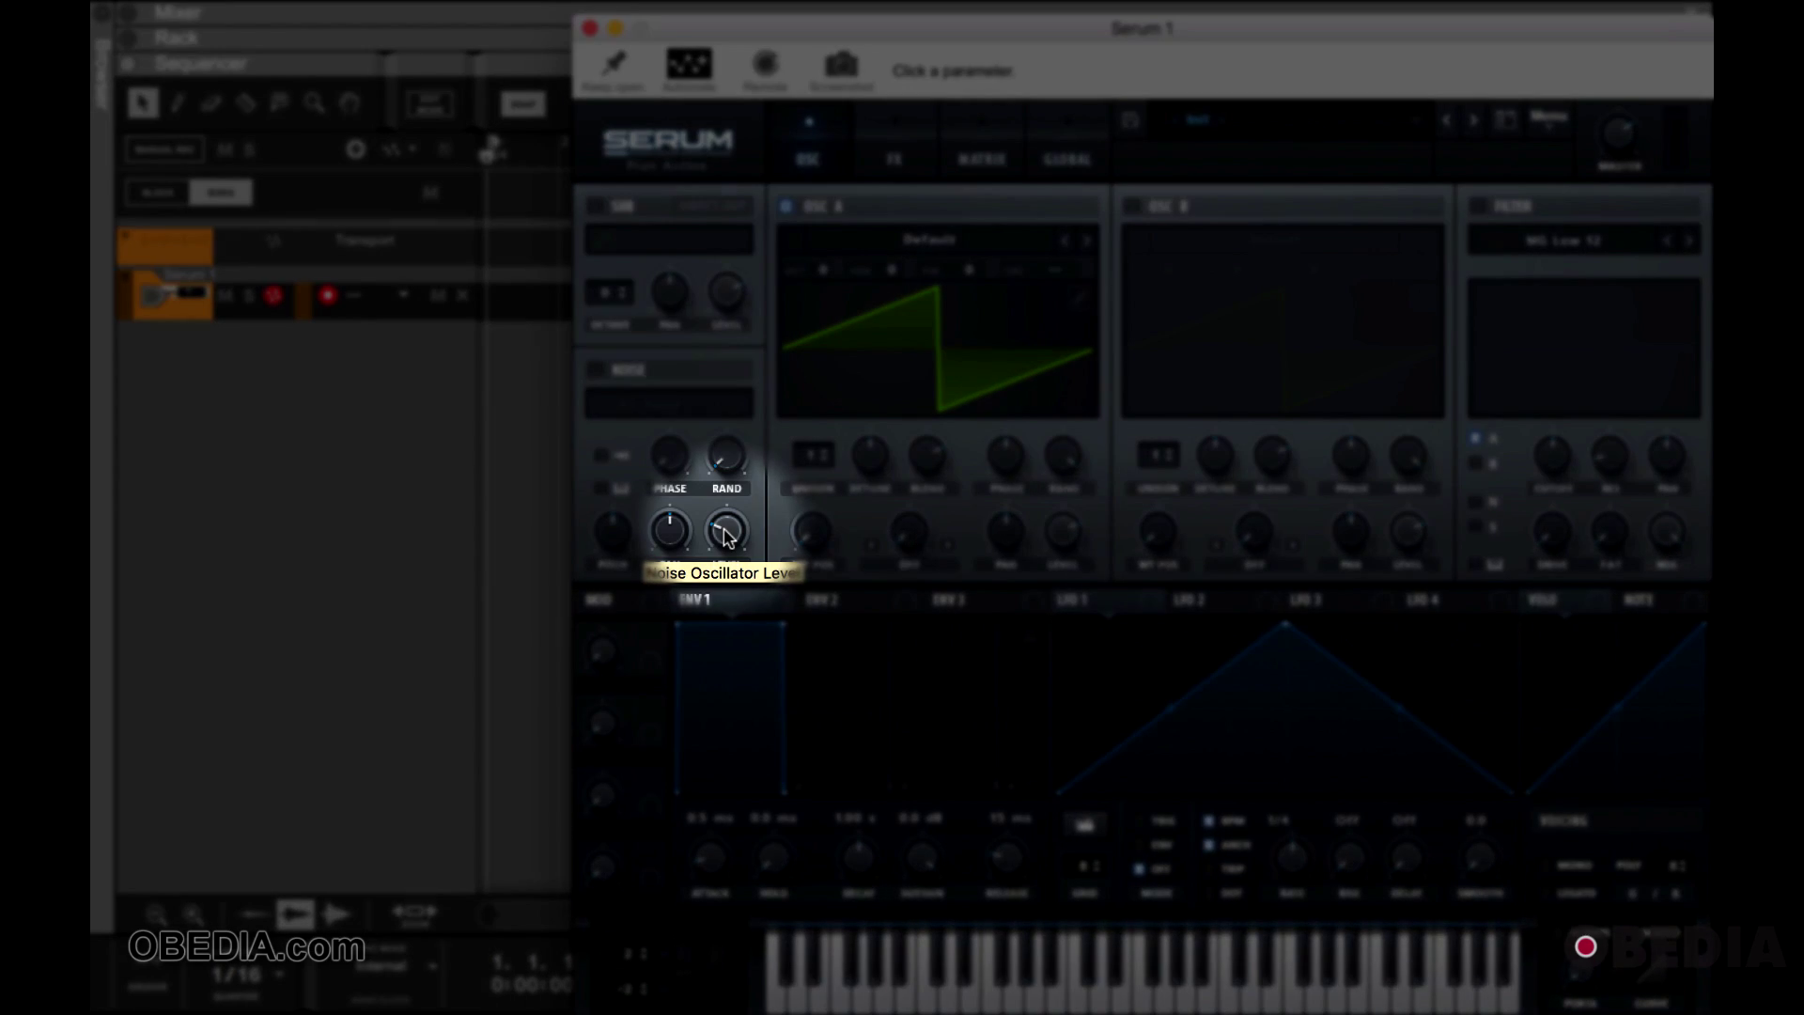
click(725, 532)
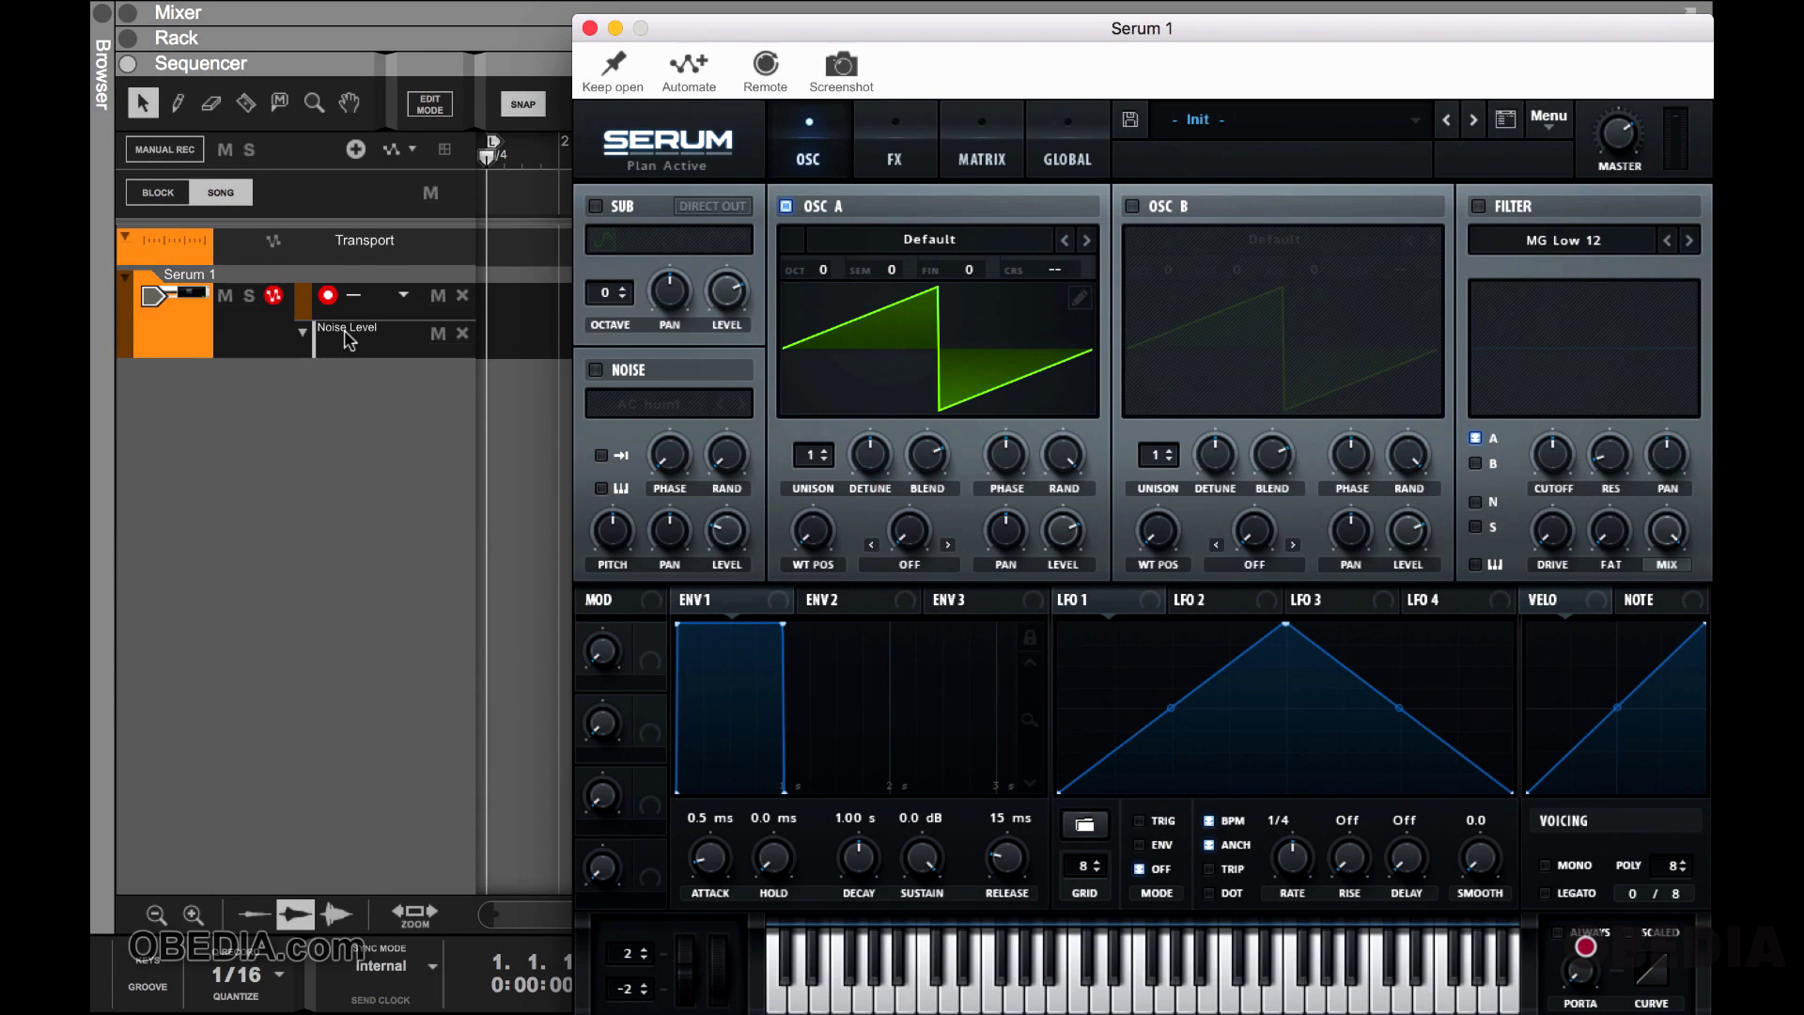
click(689, 76)
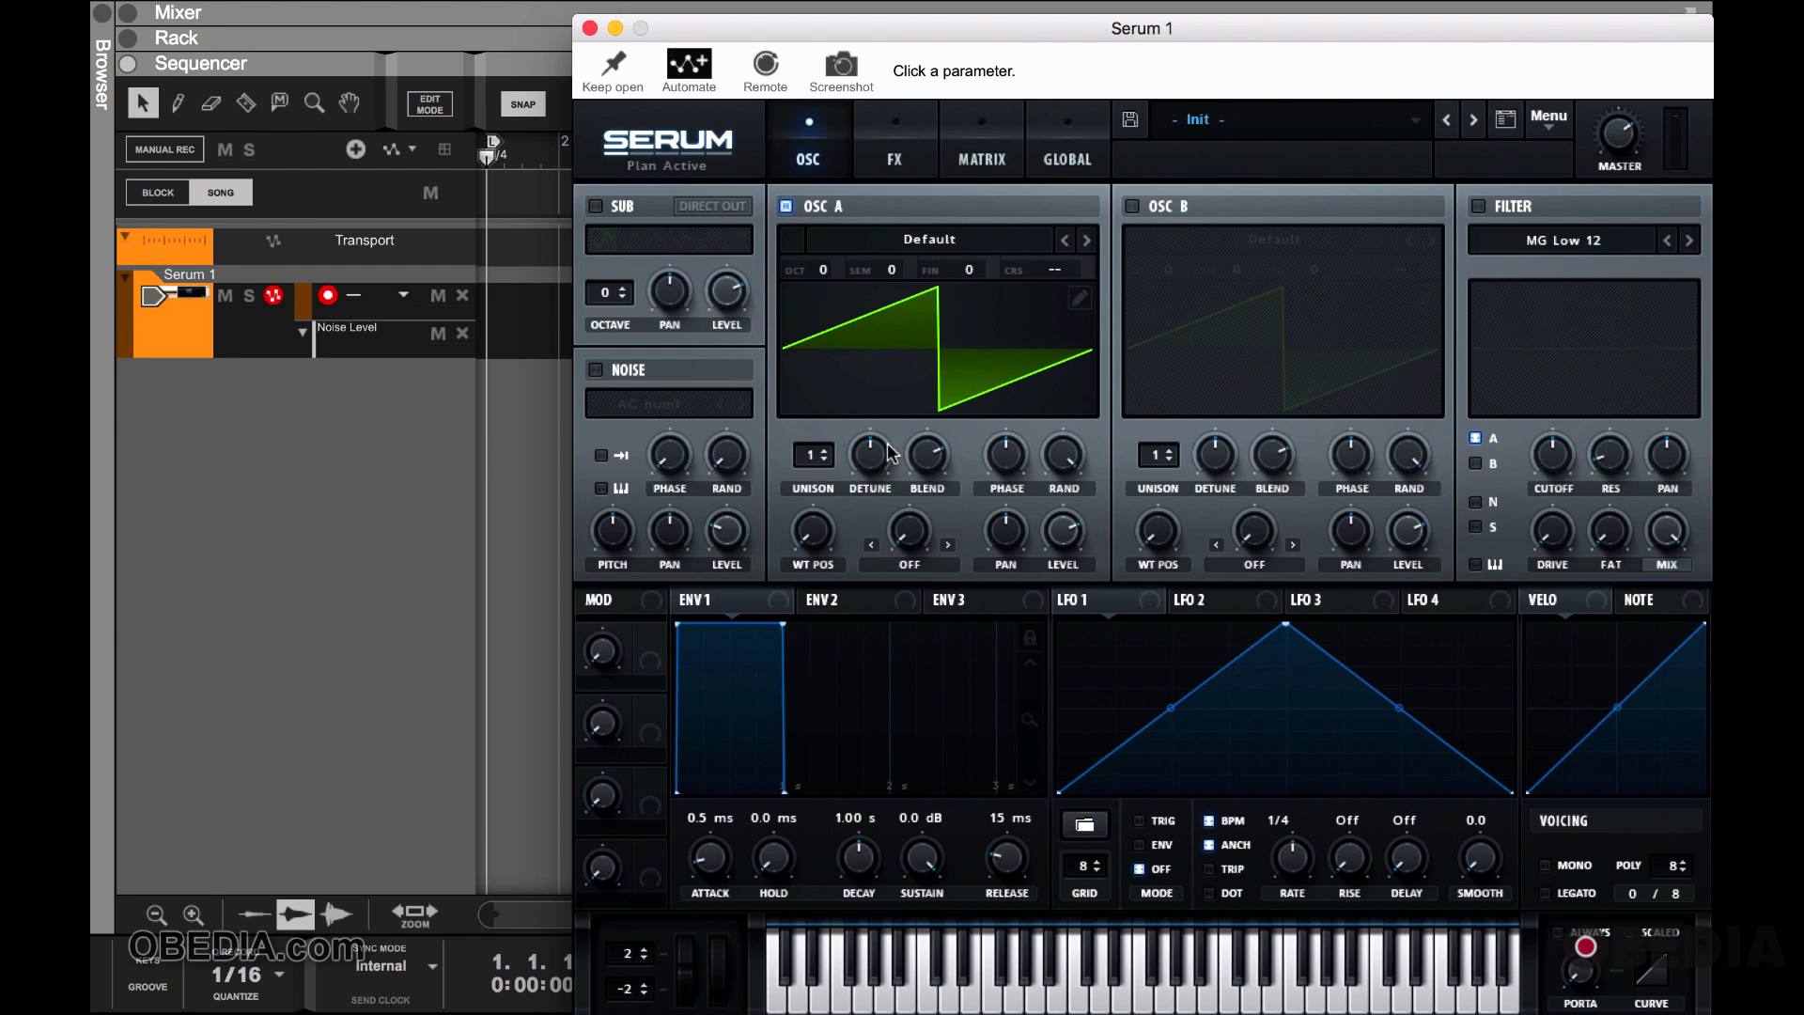
click(879, 457)
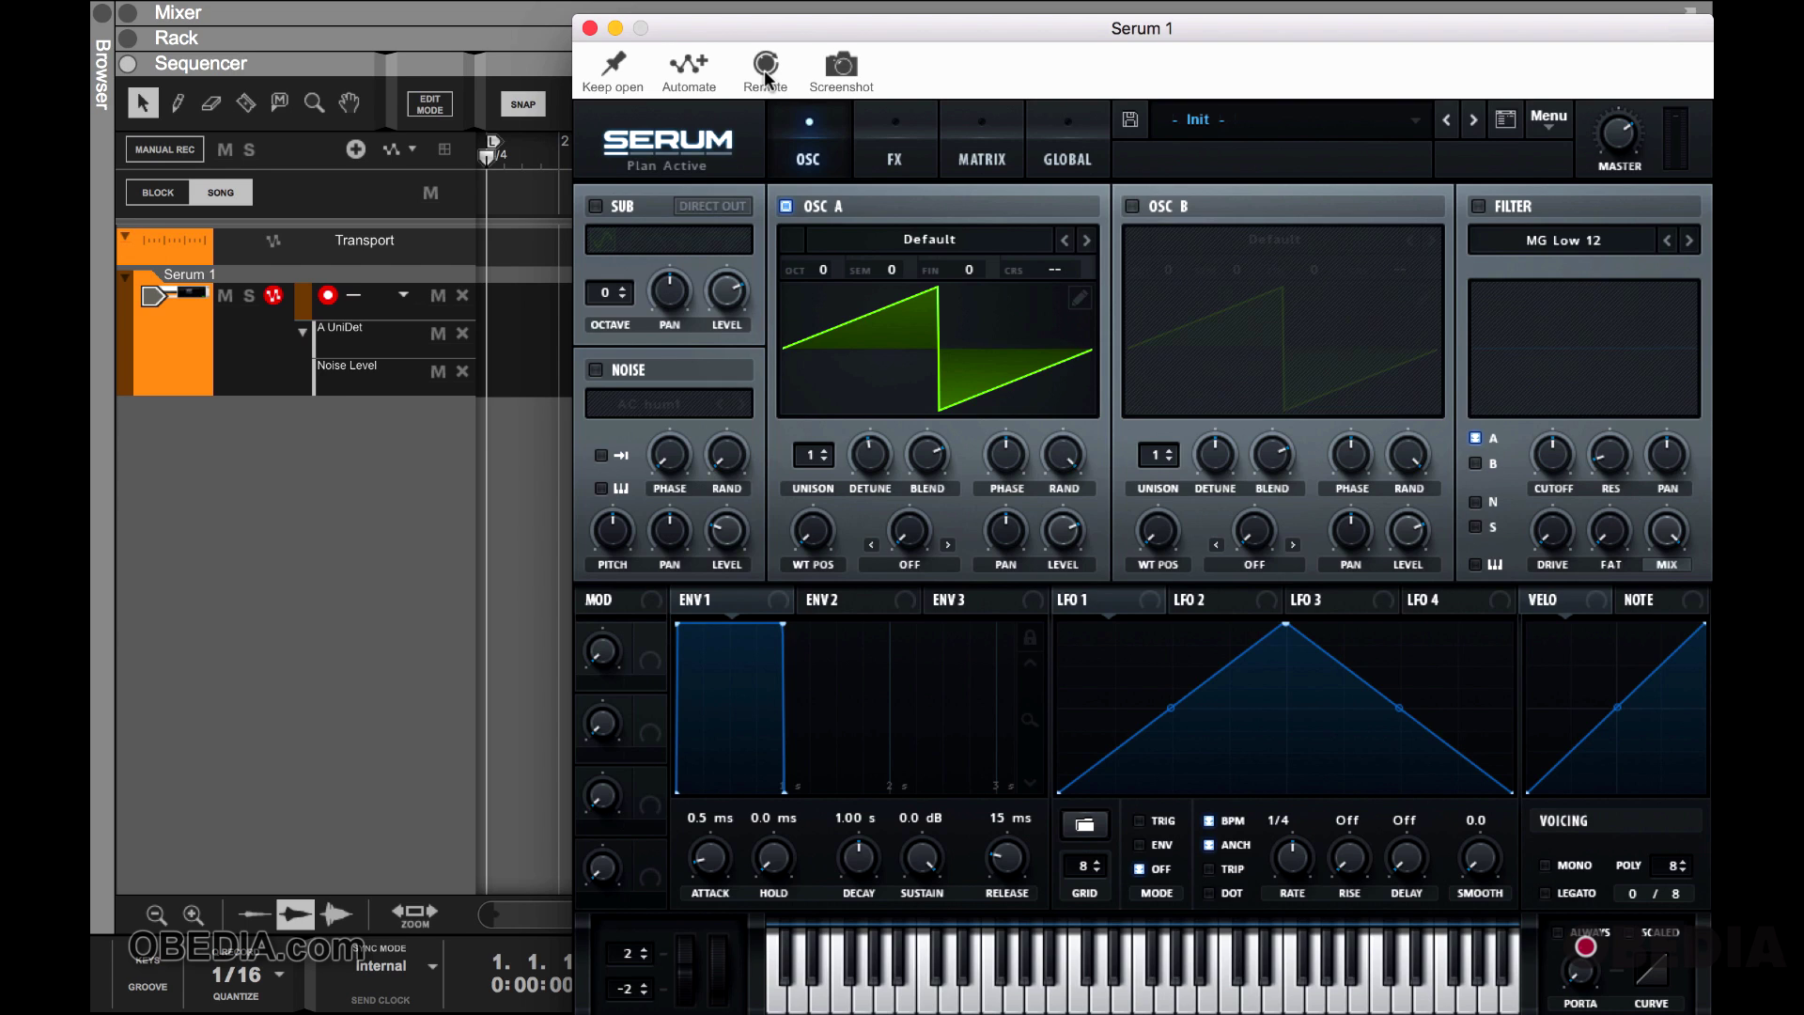
click(765, 68)
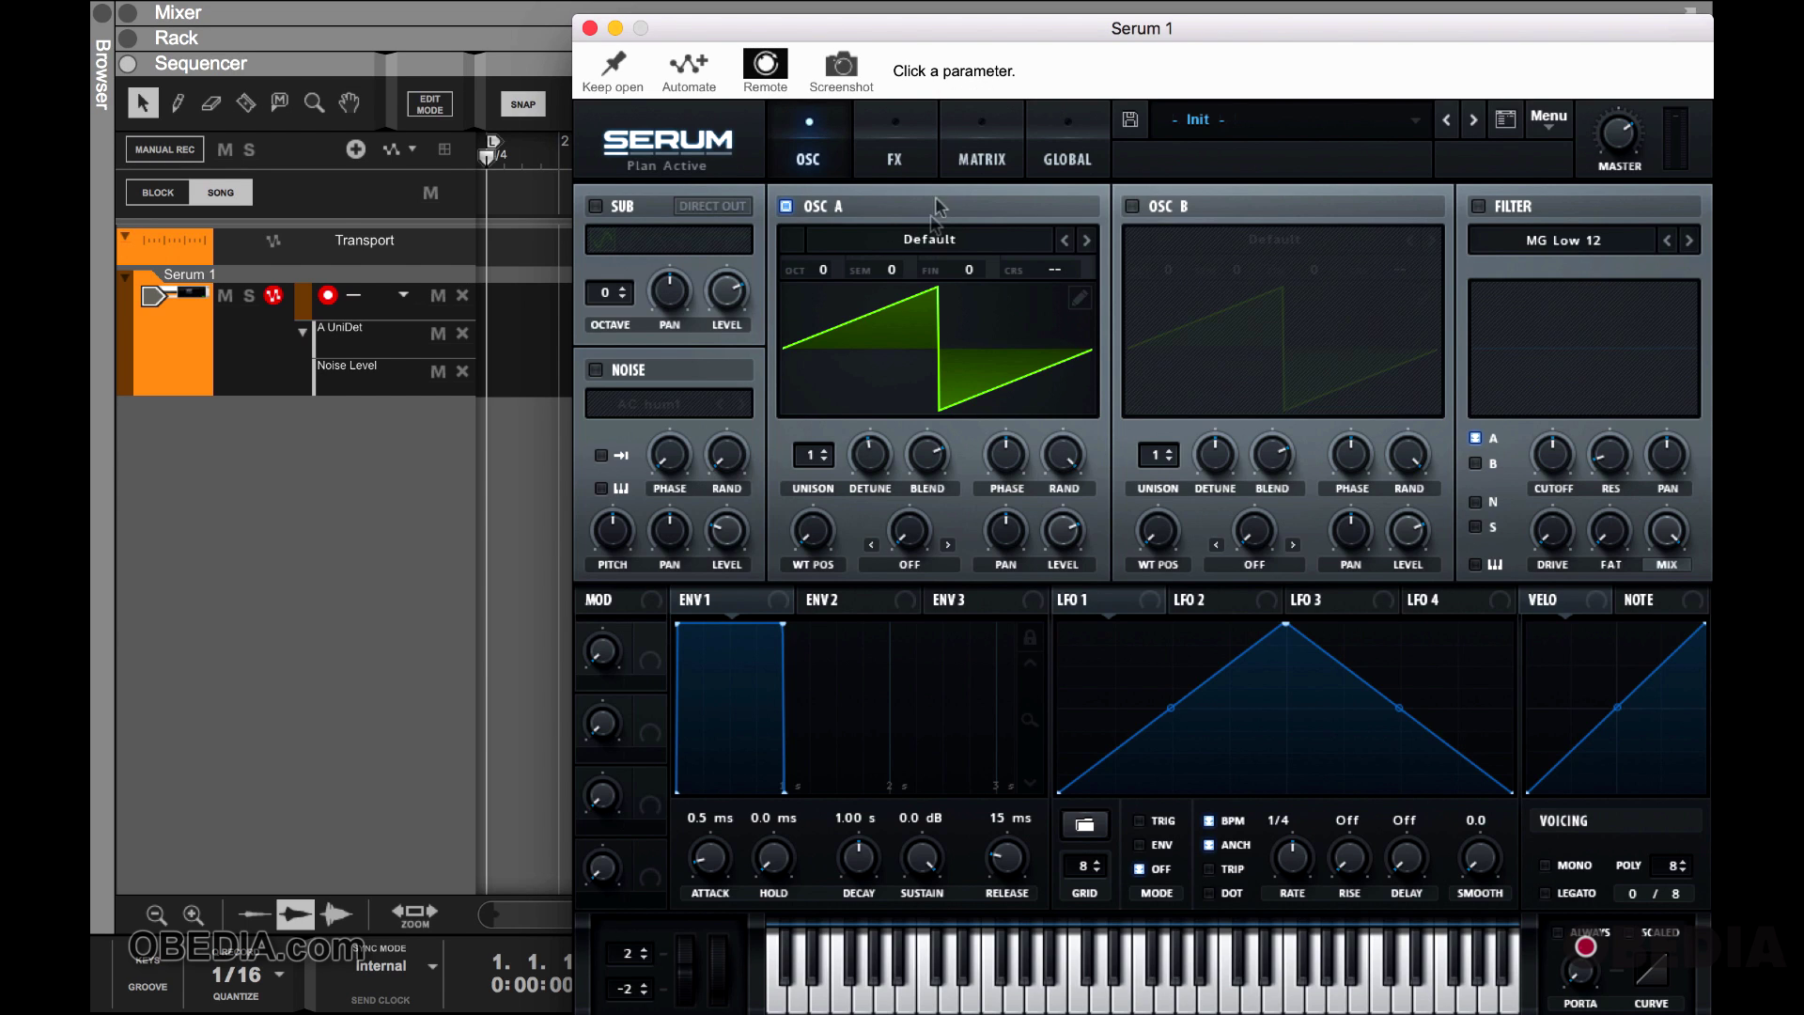
click(870, 458)
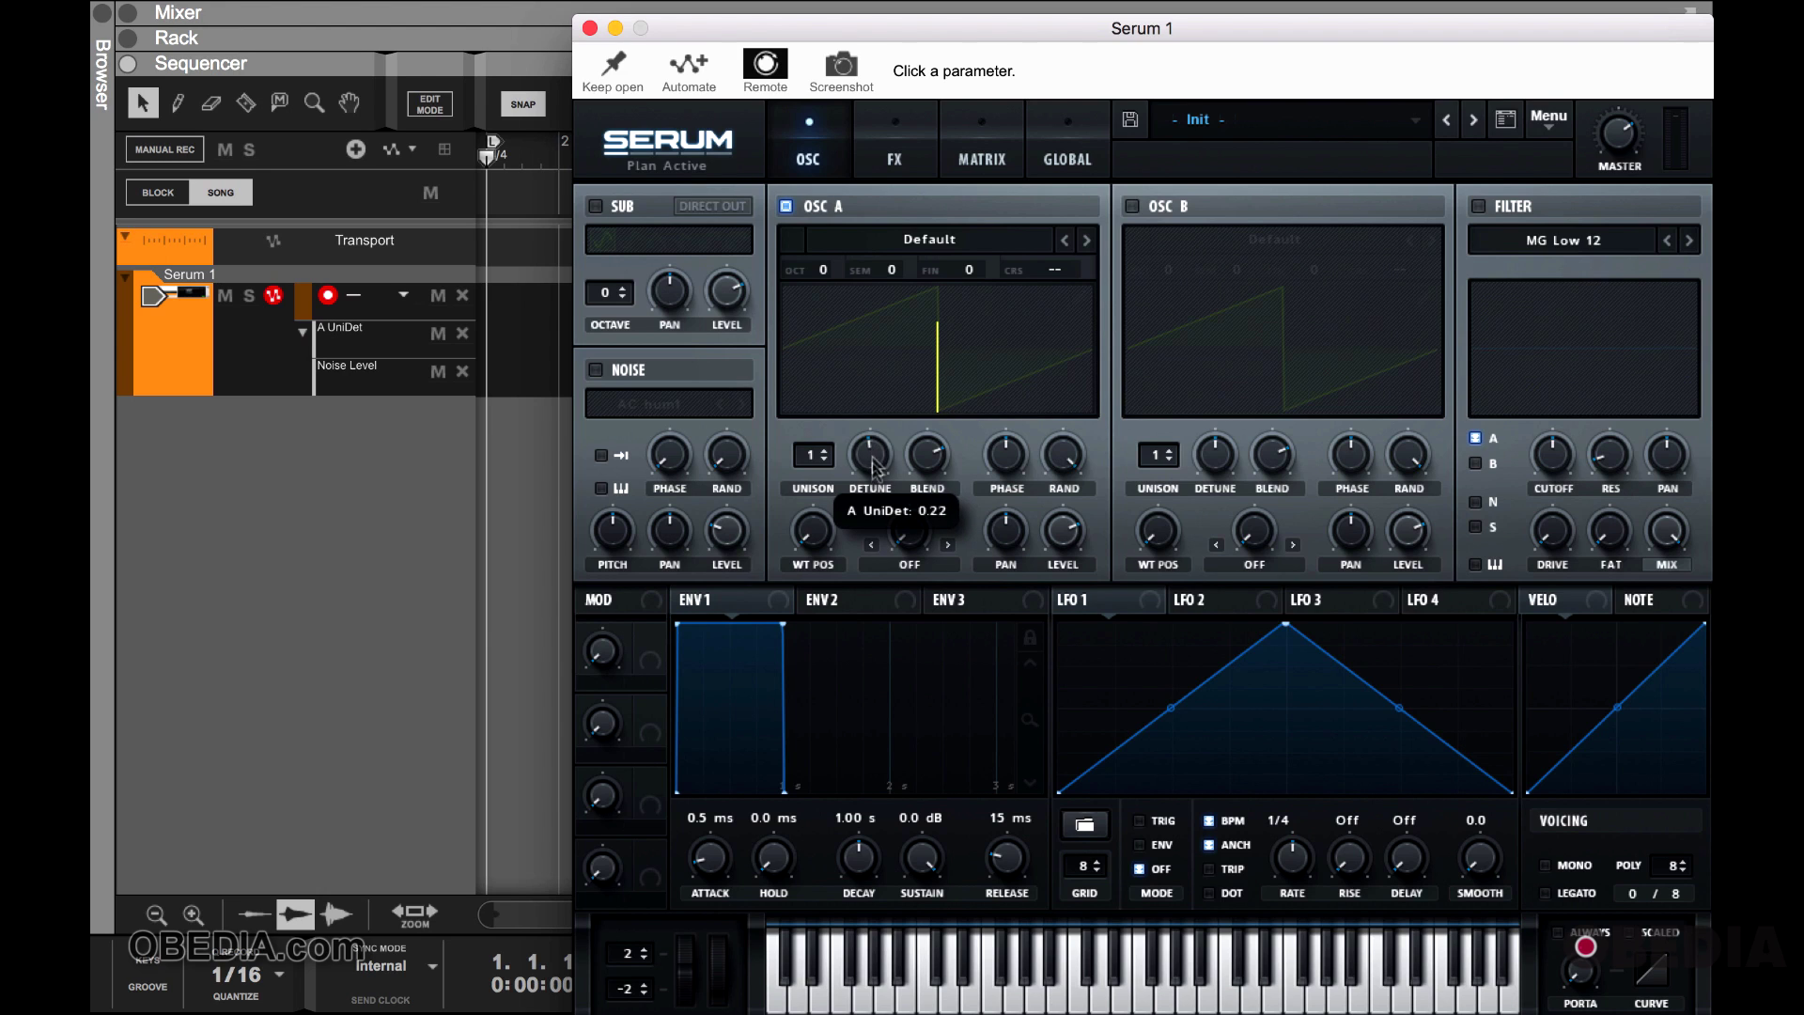
click(872, 461)
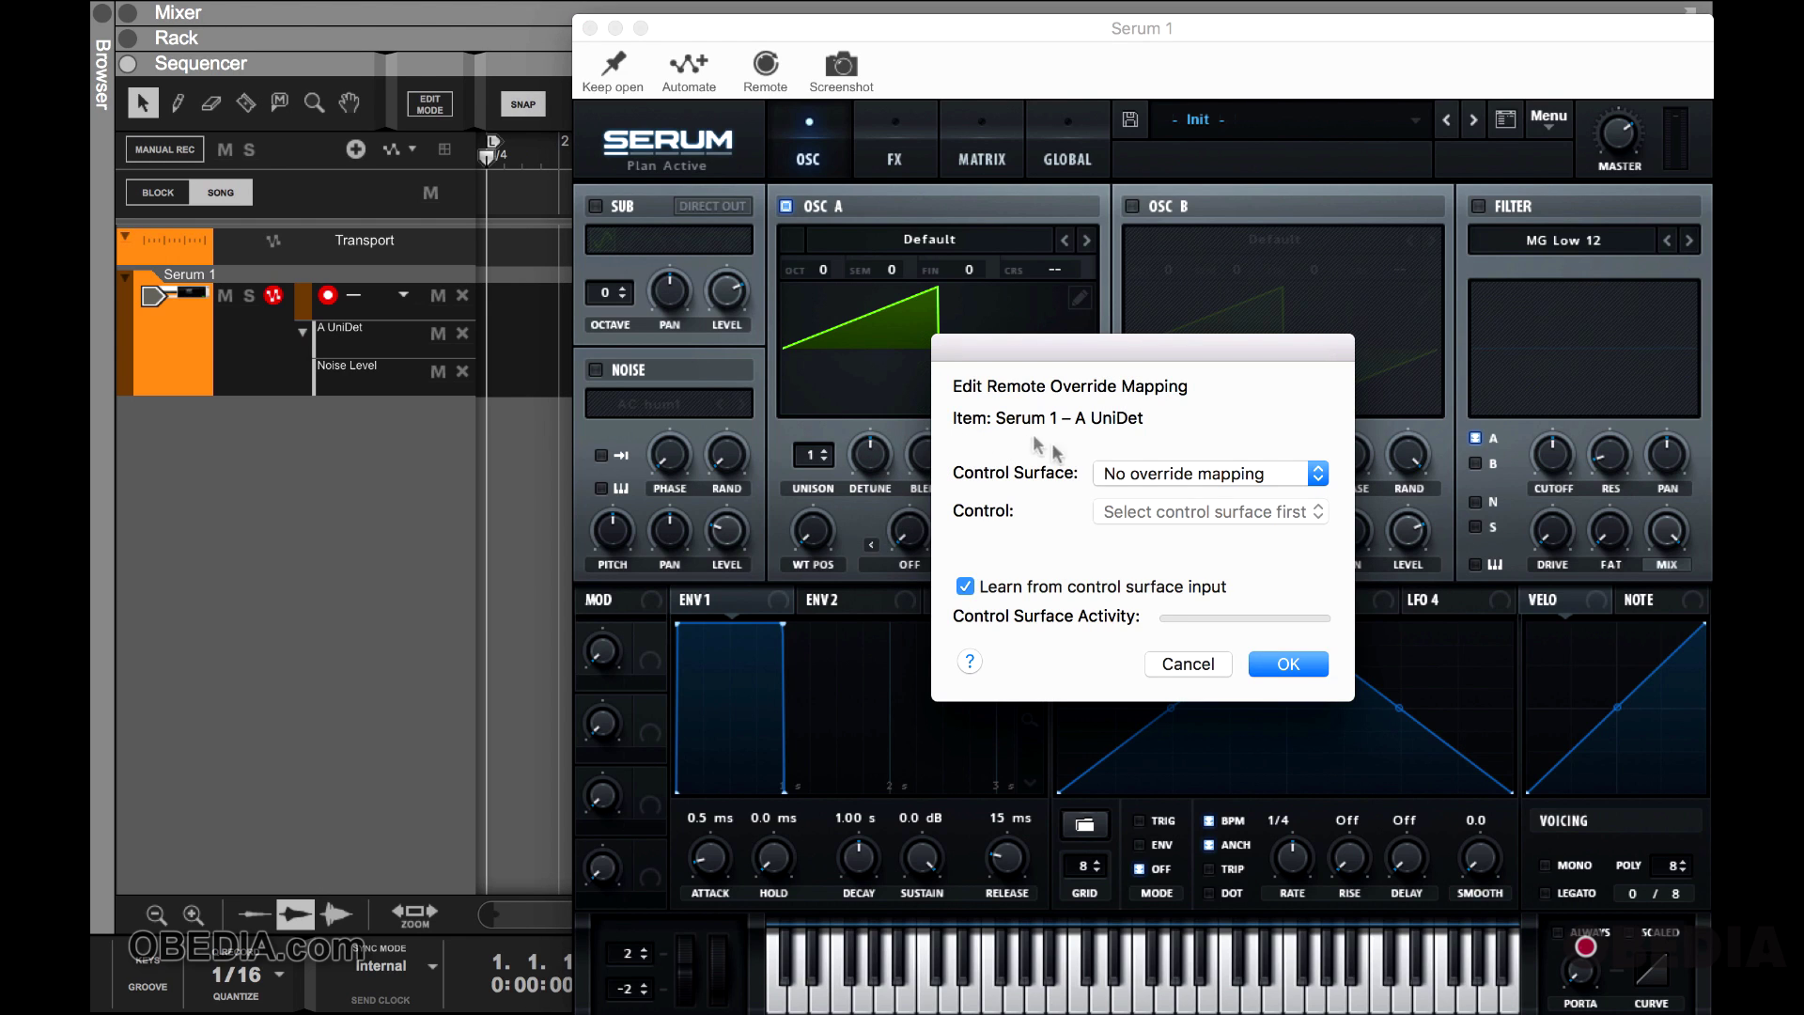
click(1139, 475)
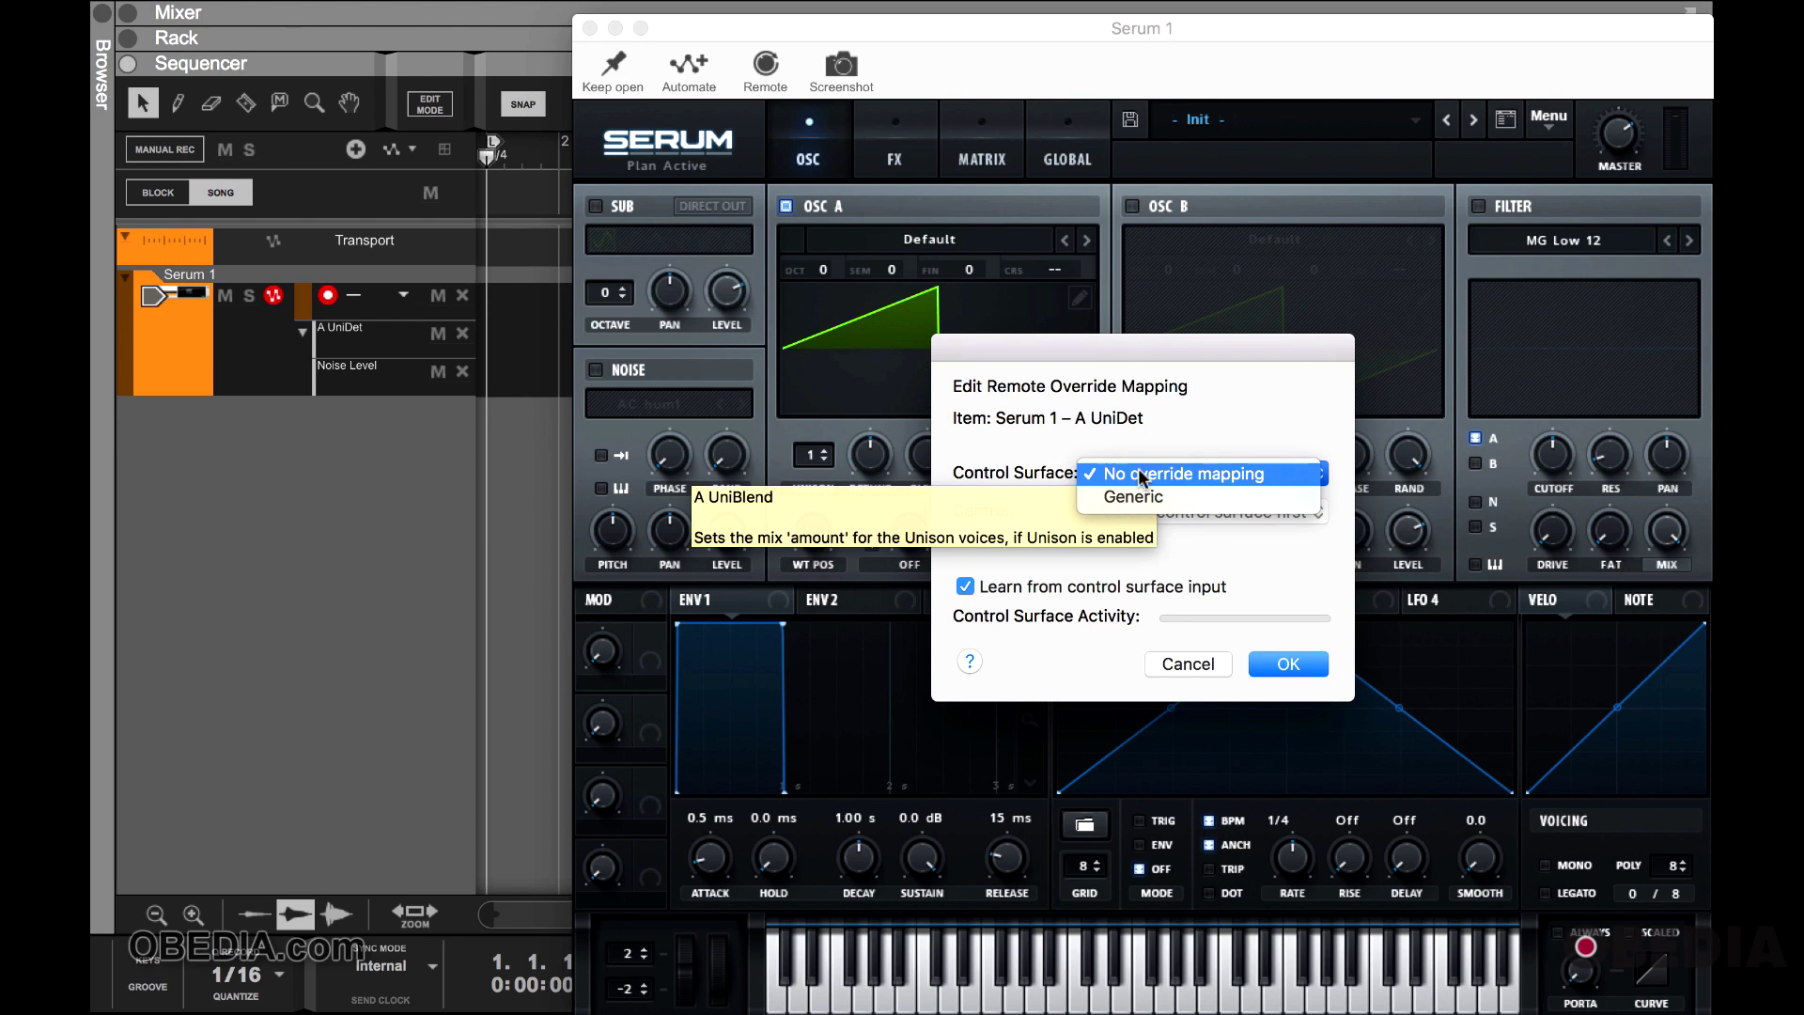
click(1163, 419)
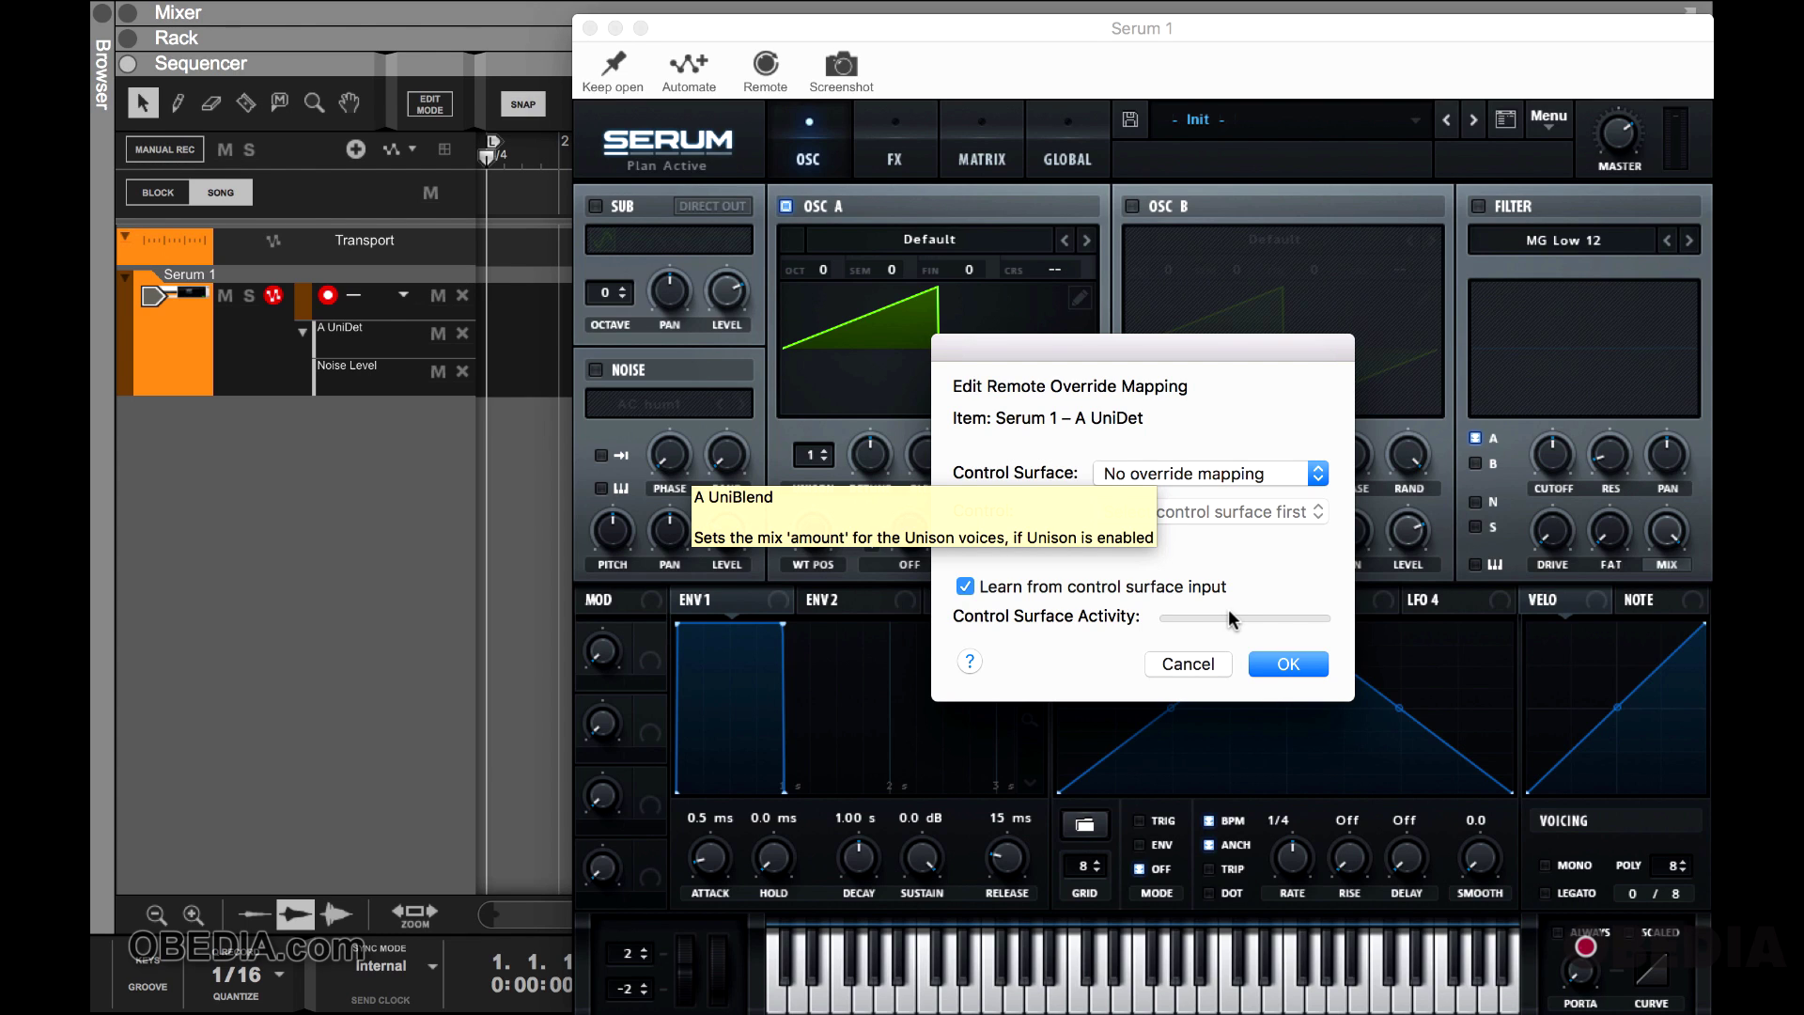
key(Escape)
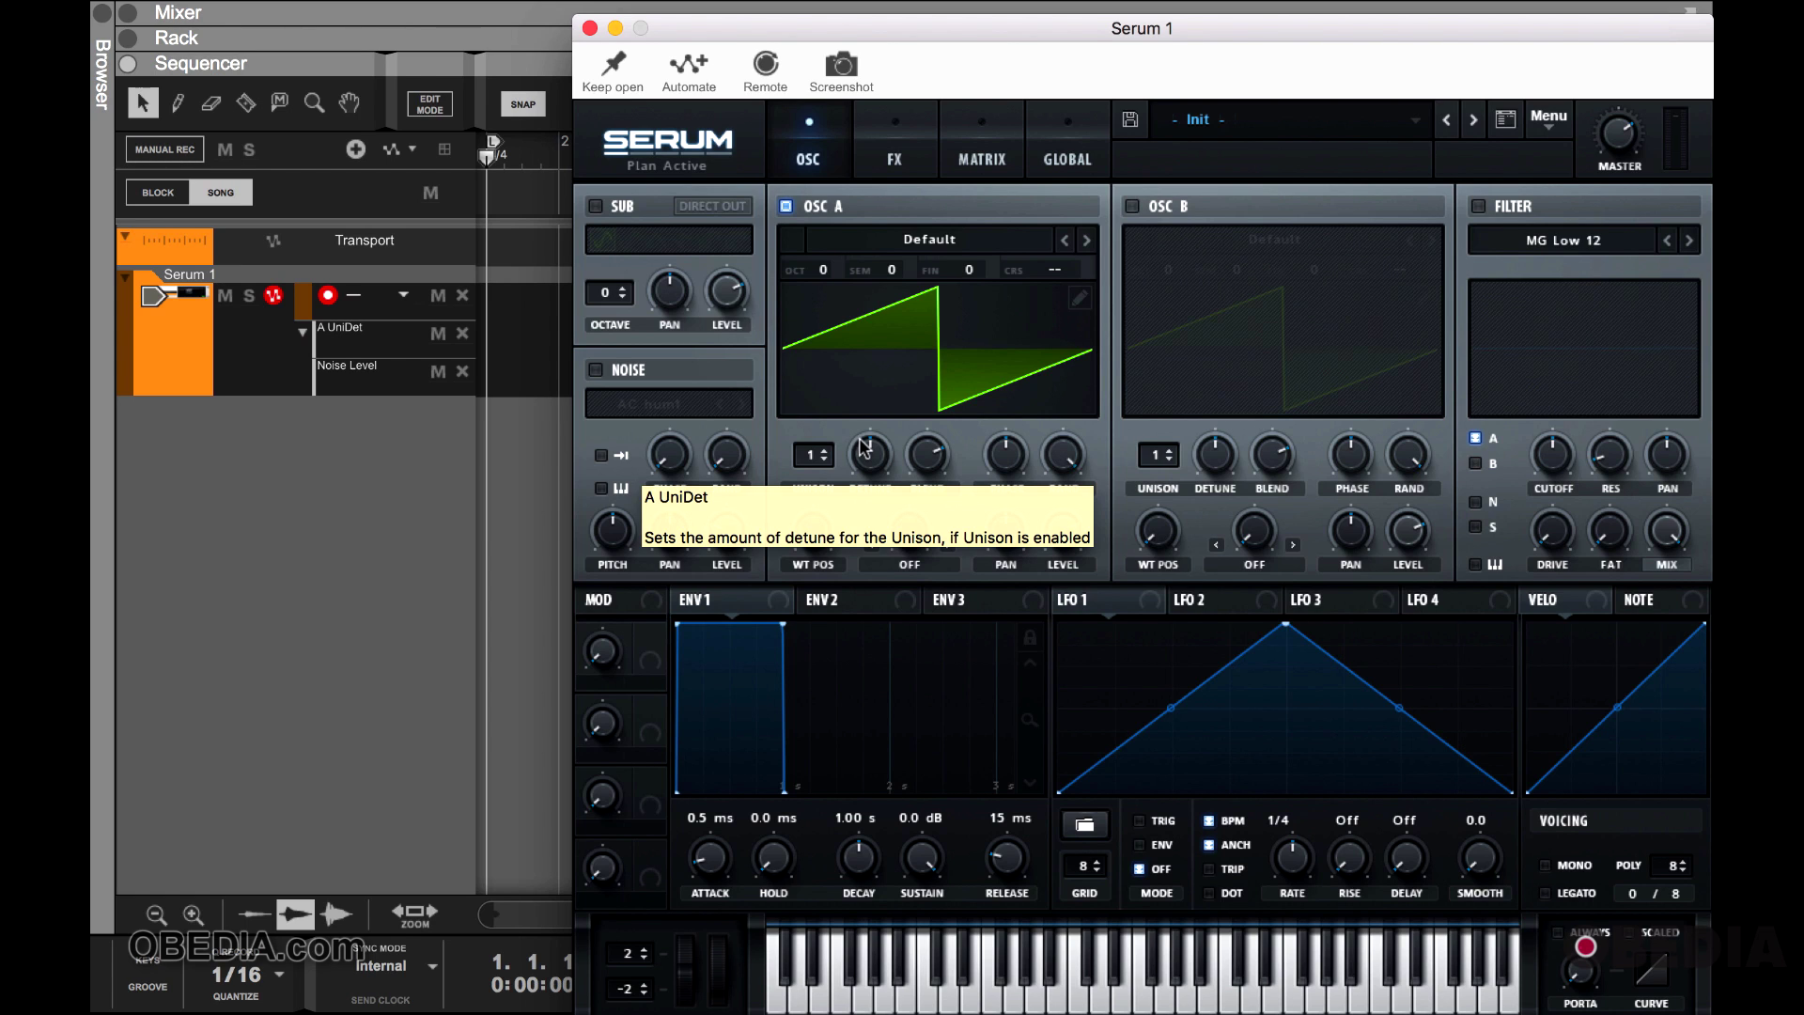
key(F6)
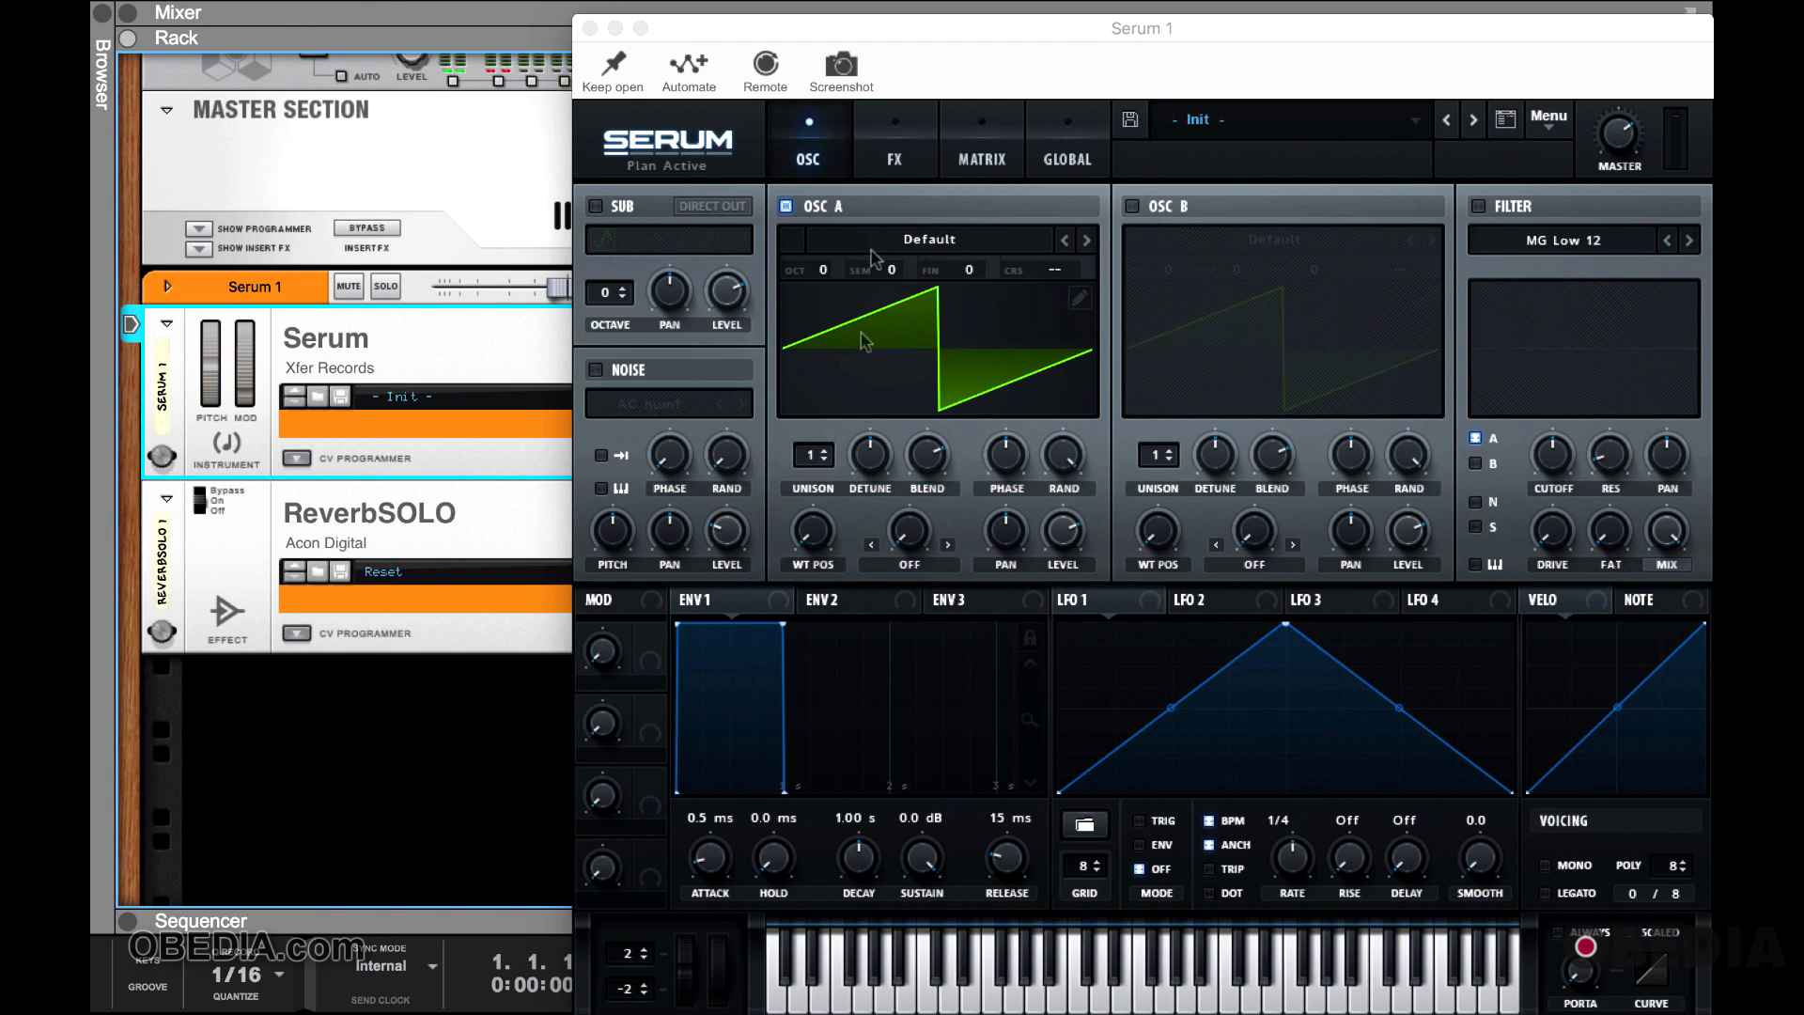
Move the Serum window aside to reveal the rack and apply Screenshot to Serum's panel.
drag(944, 30, 667, 17)
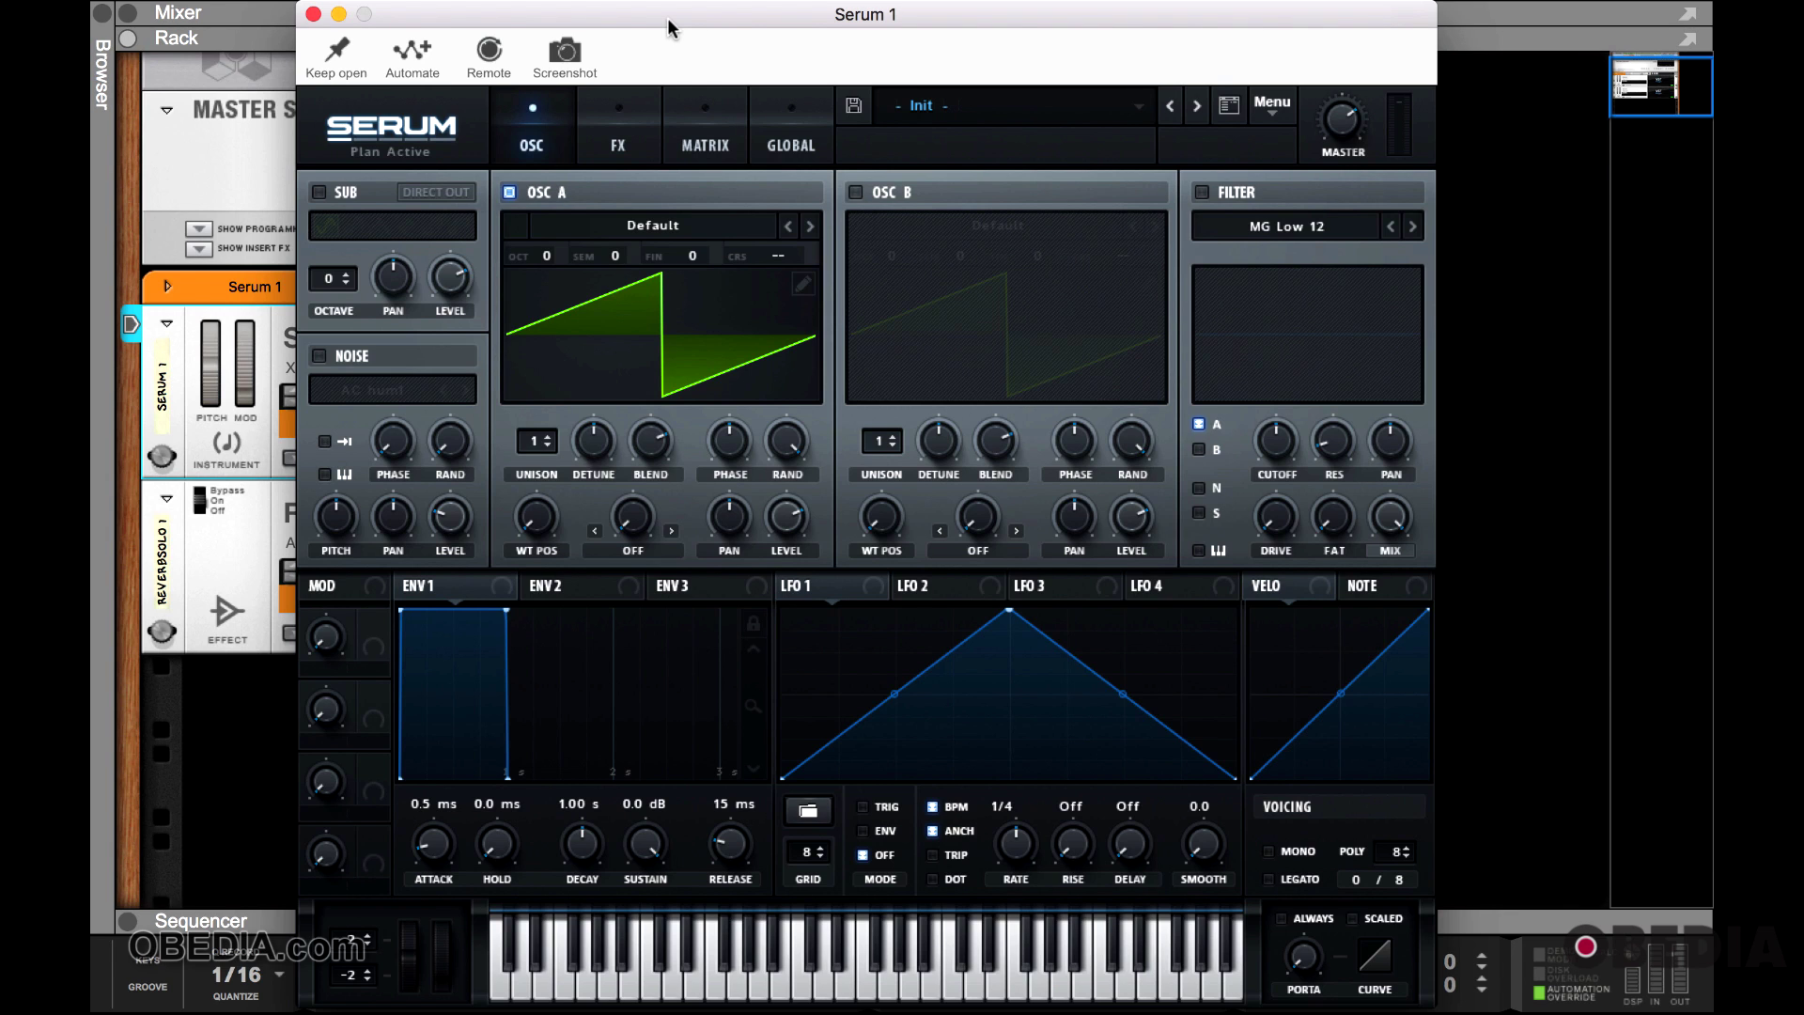
drag(667, 17, 1376, 17)
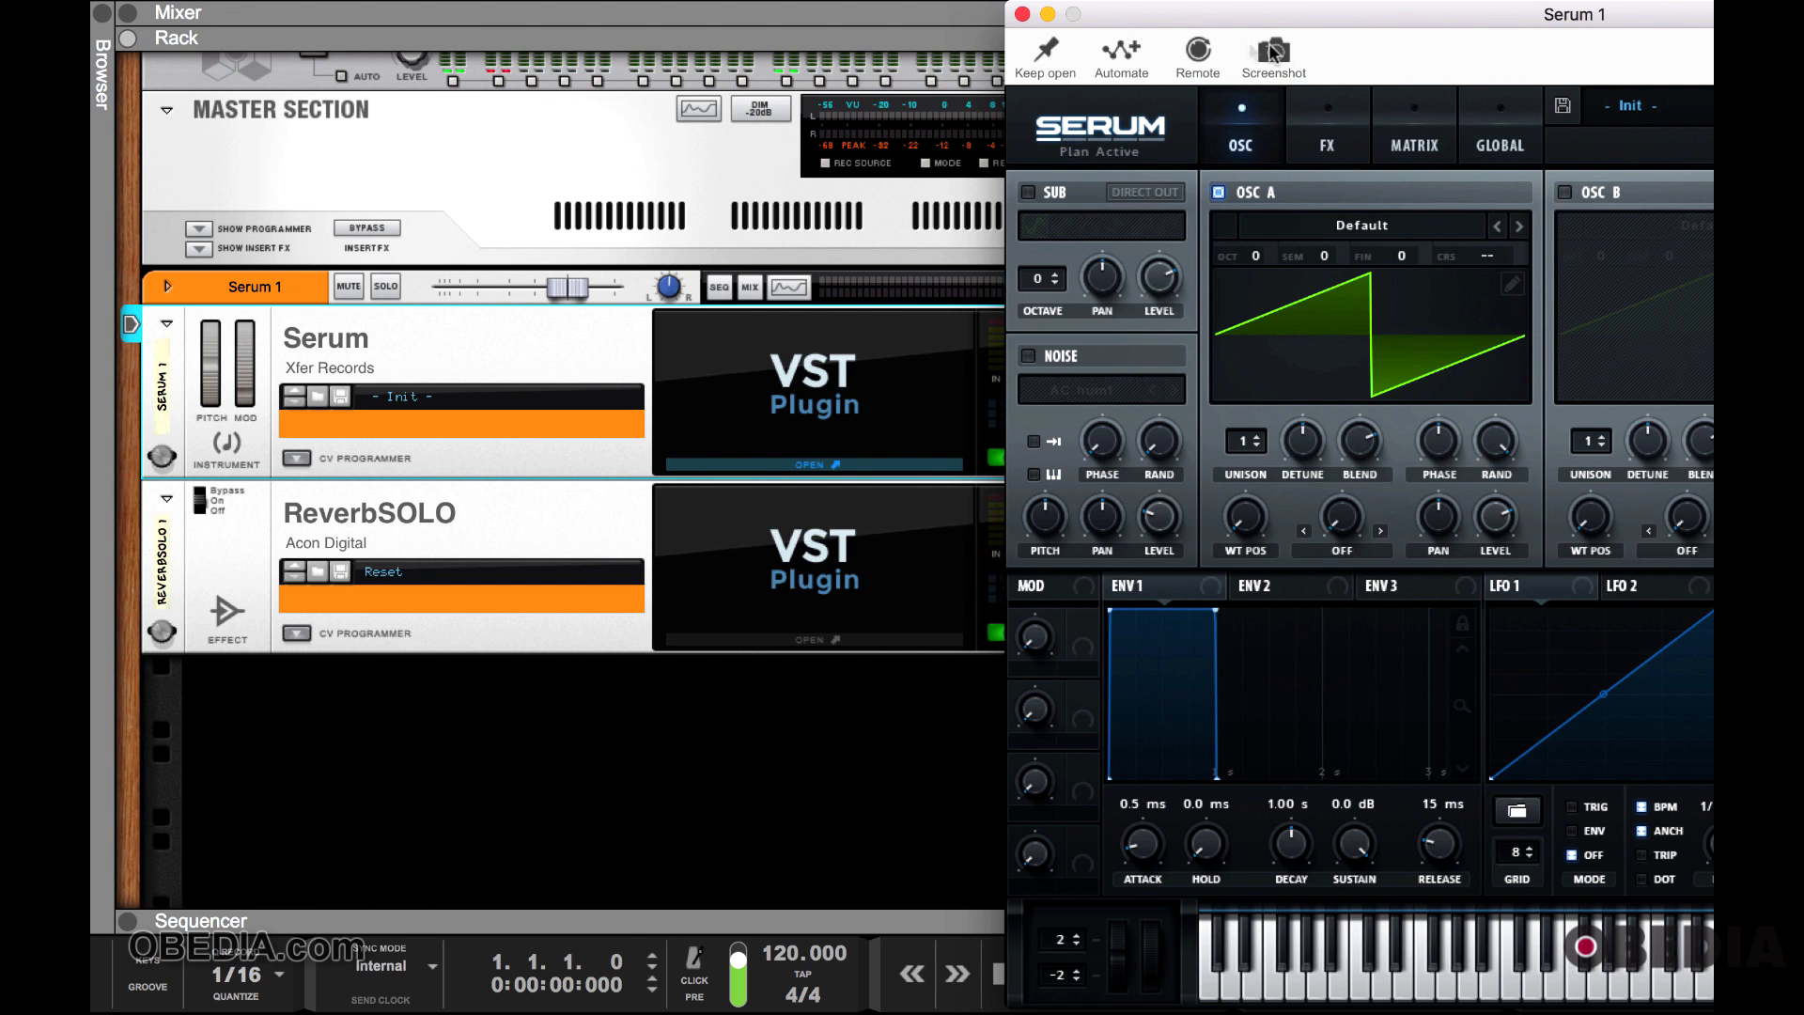
click(1021, 15)
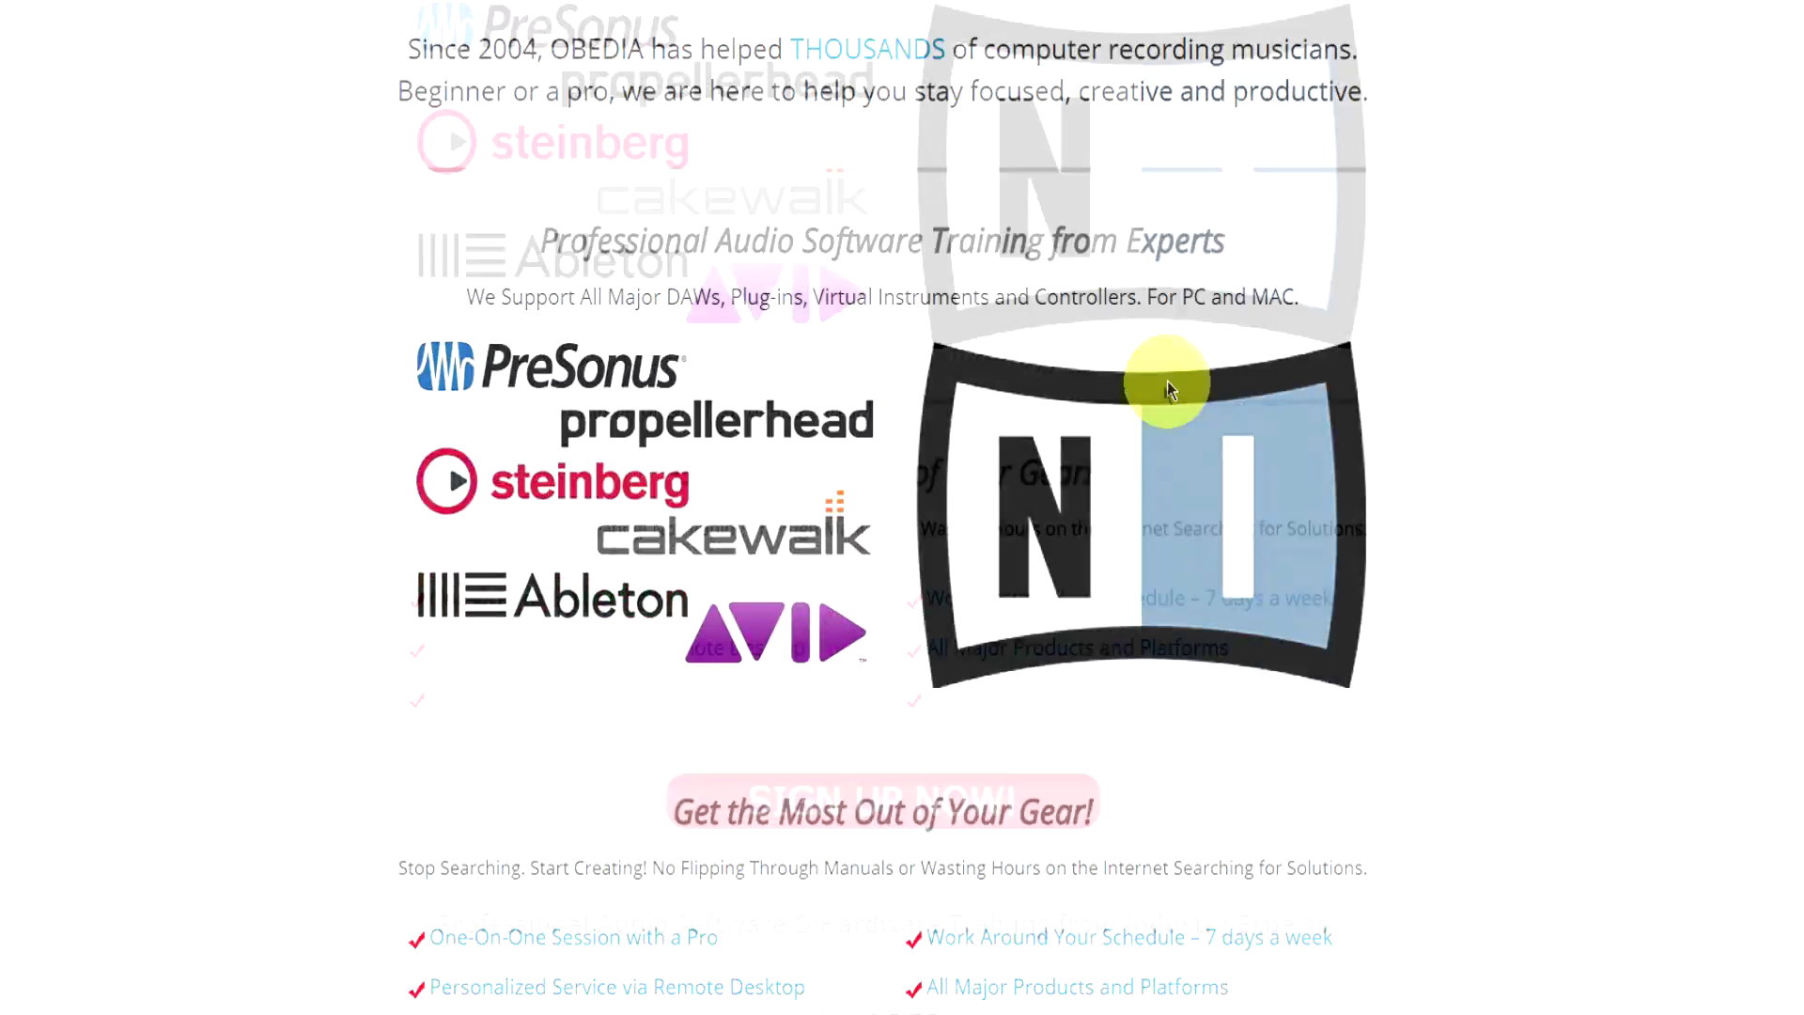
Scroll the OBEDIA page down to the session bundle and subscription pricing tables.
scroll(1120, 421, down, 20)
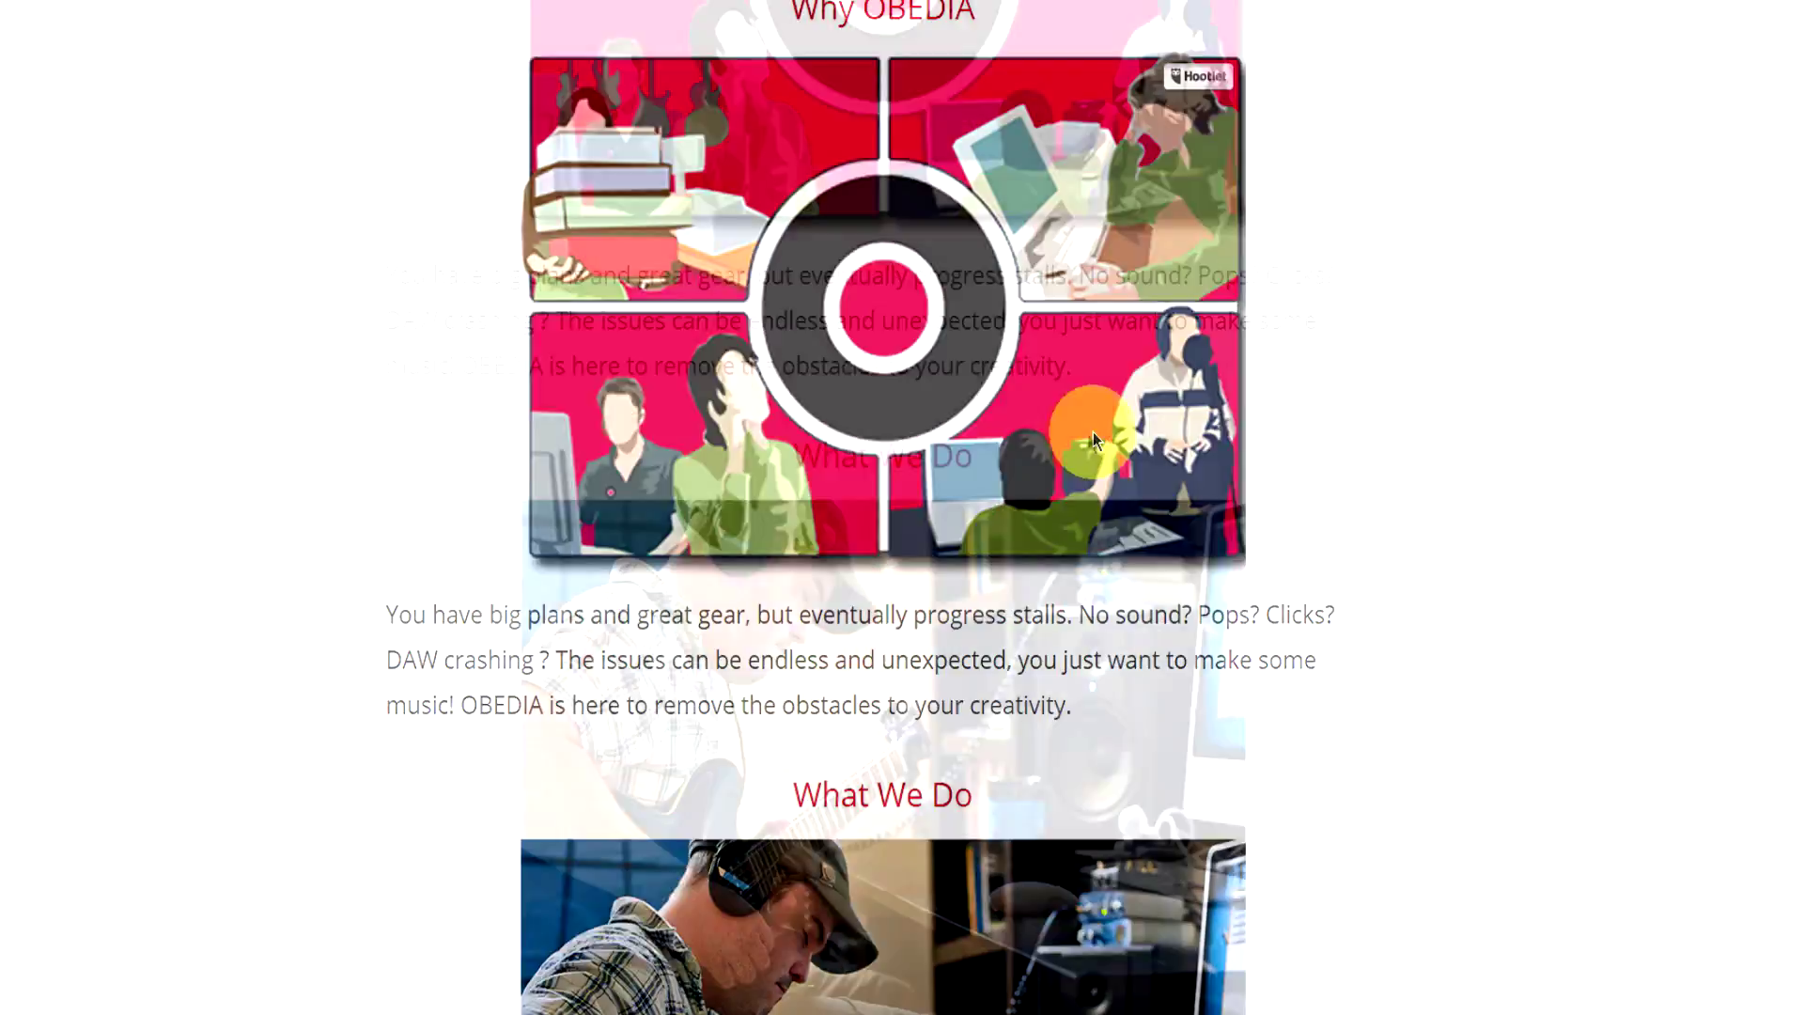
scroll(1072, 458, down, 15)
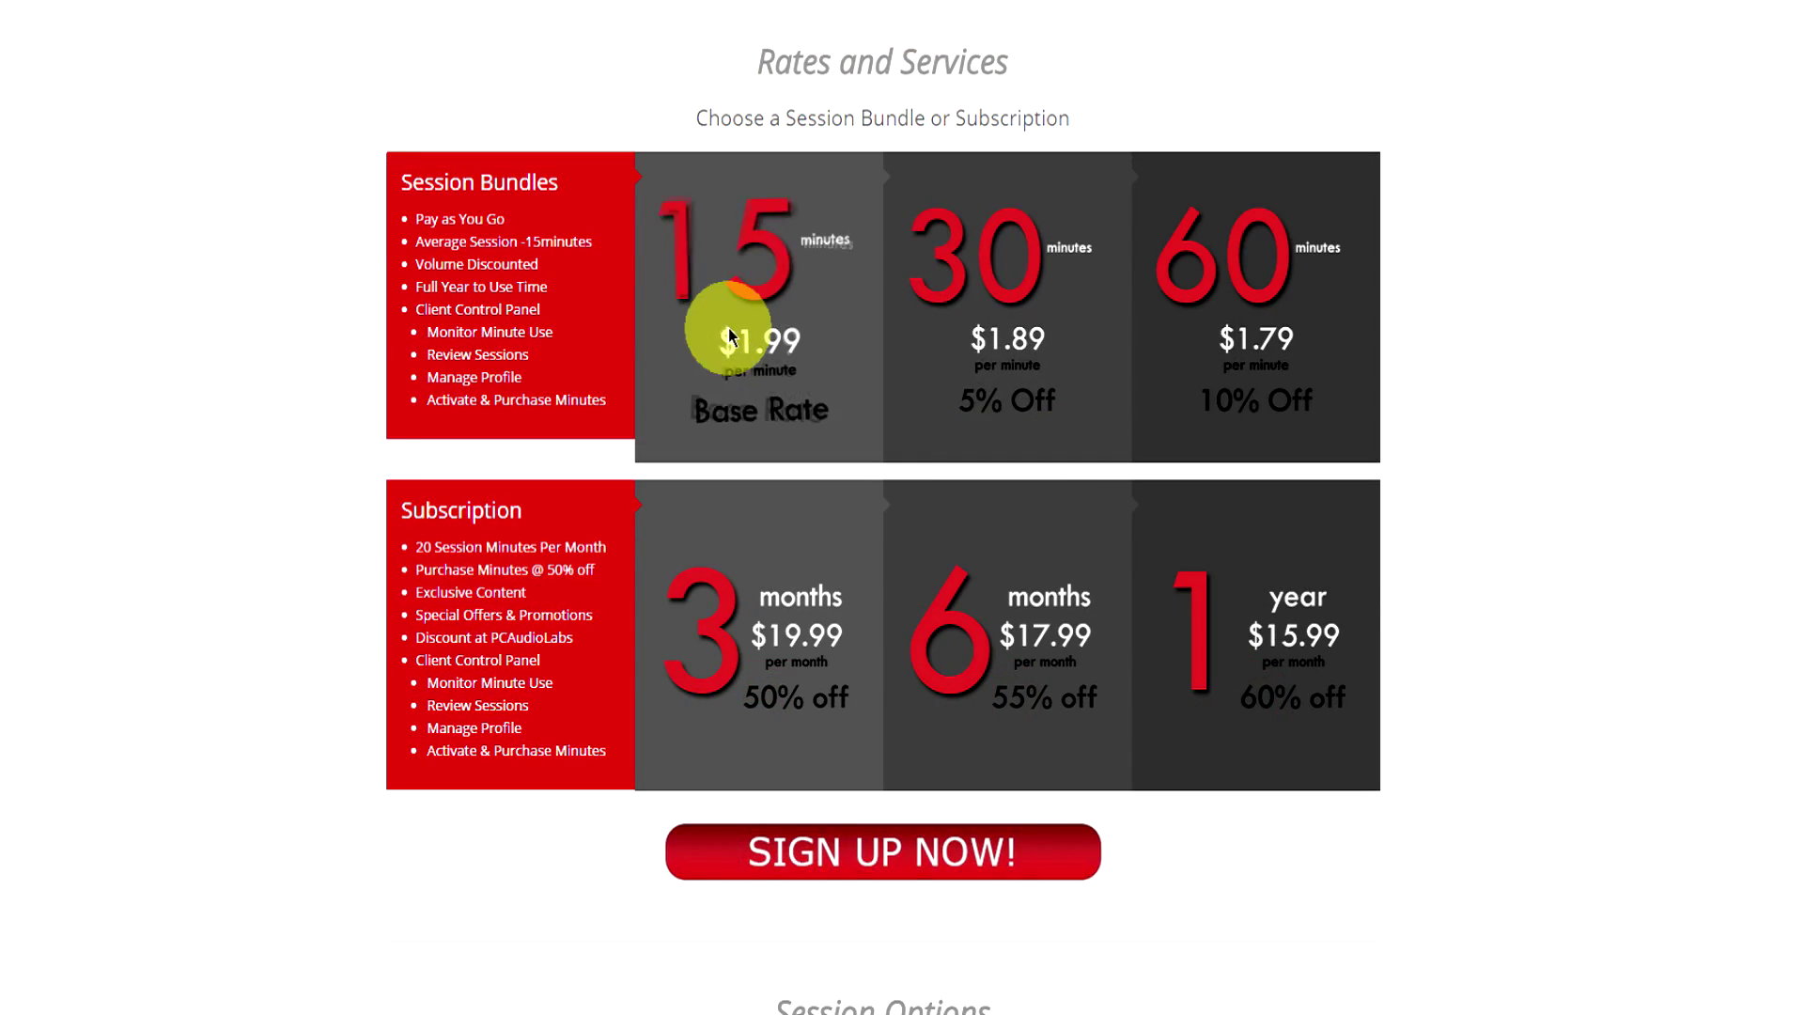